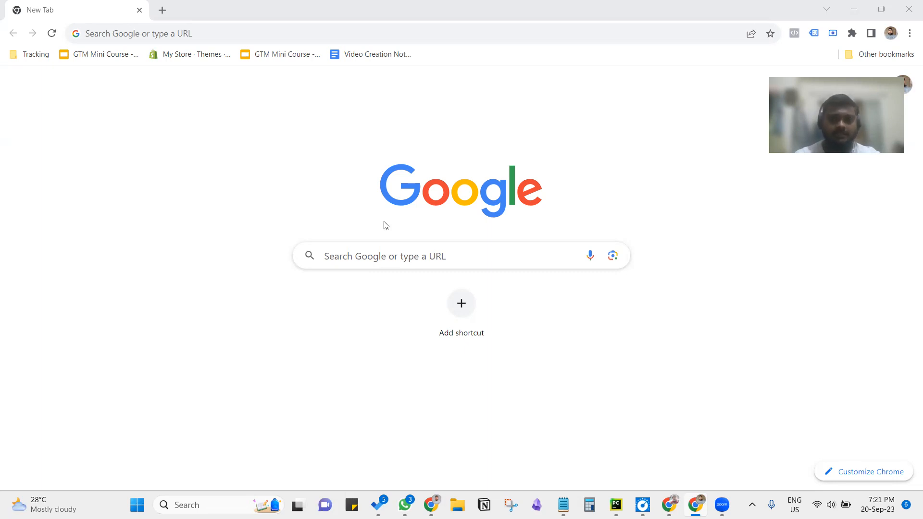
Step: Open the Google Tag Manager site at tagmanager.google.com
click(314, 32)
text(tag)
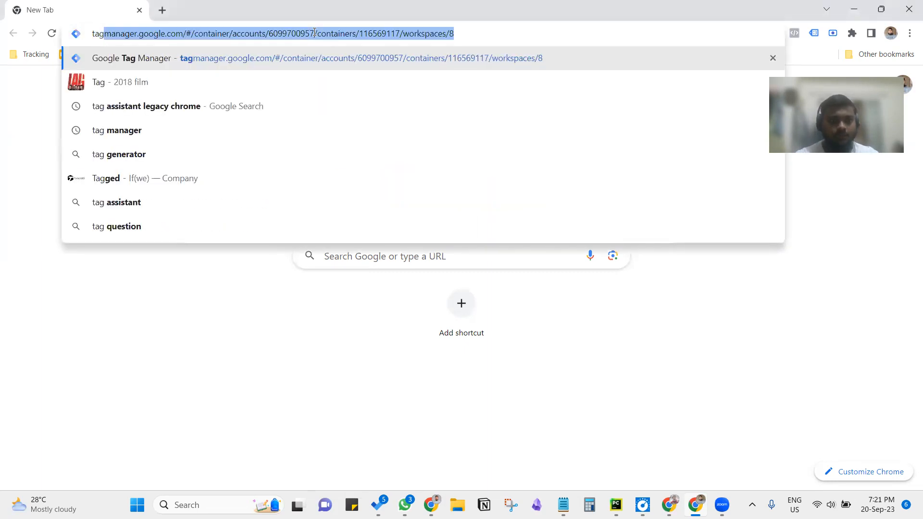
text(manager.go)
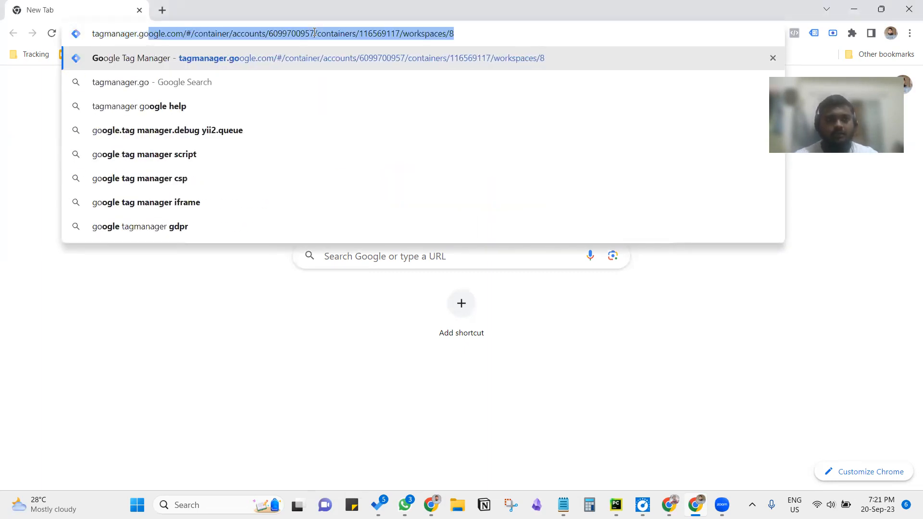
text(ogle.com)
key(Return)
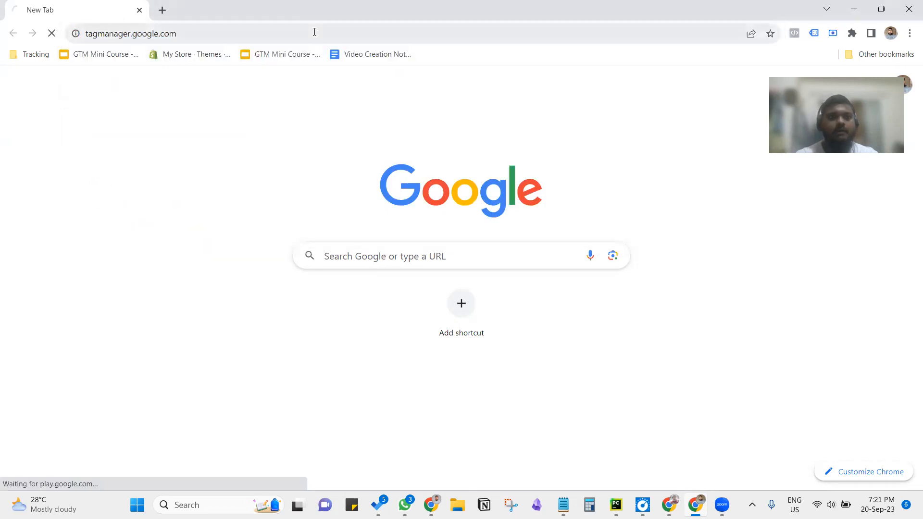
Step: Open Google Analytics at analytics.google.com in a new browser tab
key(ctrl+t)
text(google)
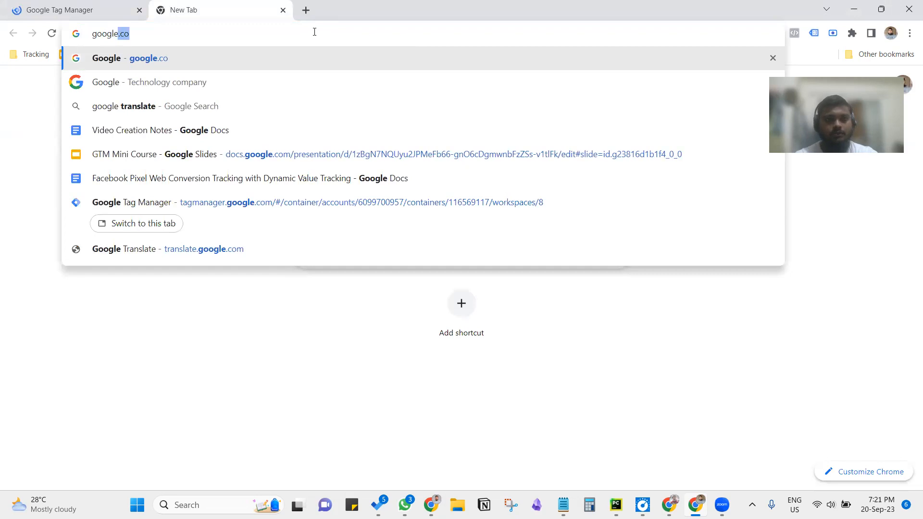
key(BackSpace)
key(BackSpace)
key(BackSpace)
key(BackSpace)
key(BackSpace)
key(BackSpace)
key(BackSpace)
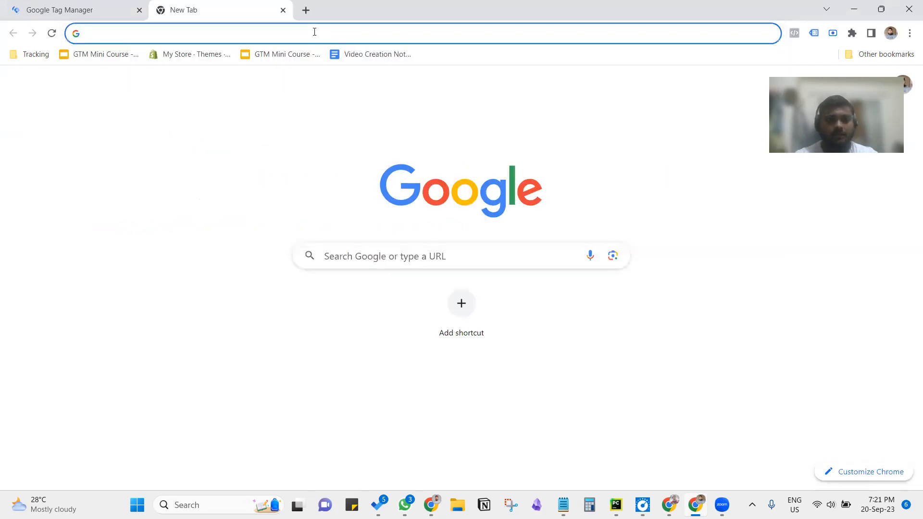
text(ana)
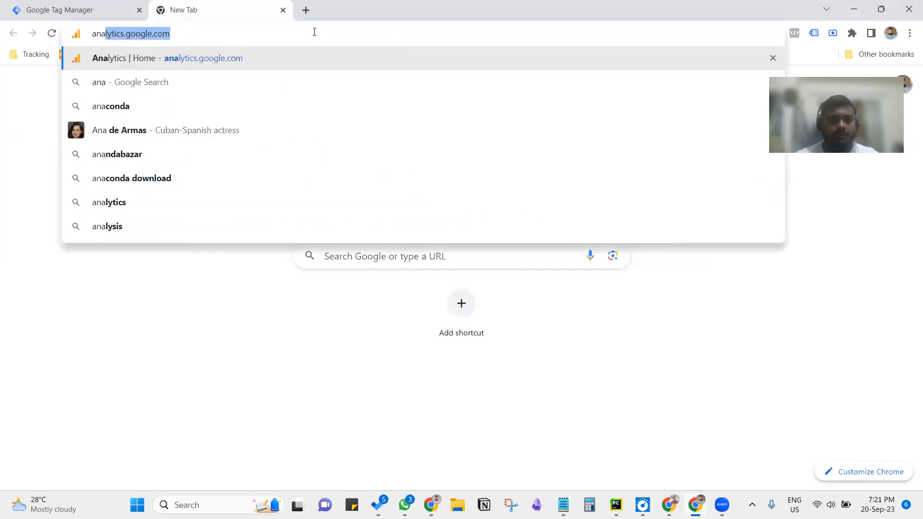
key(Return)
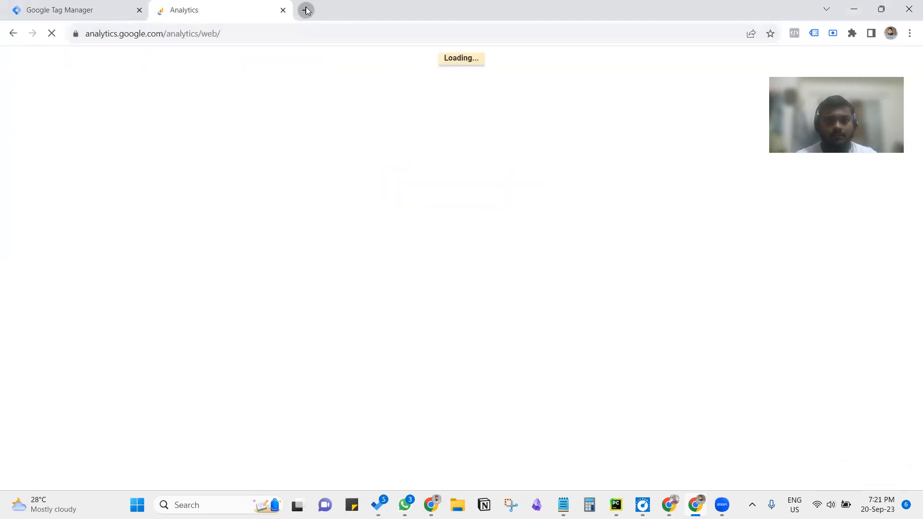
Step: Open skillspark.online/wp-admin in a new browser tab and place that tab before the other two
click(305, 10)
text(skillspark.online/)
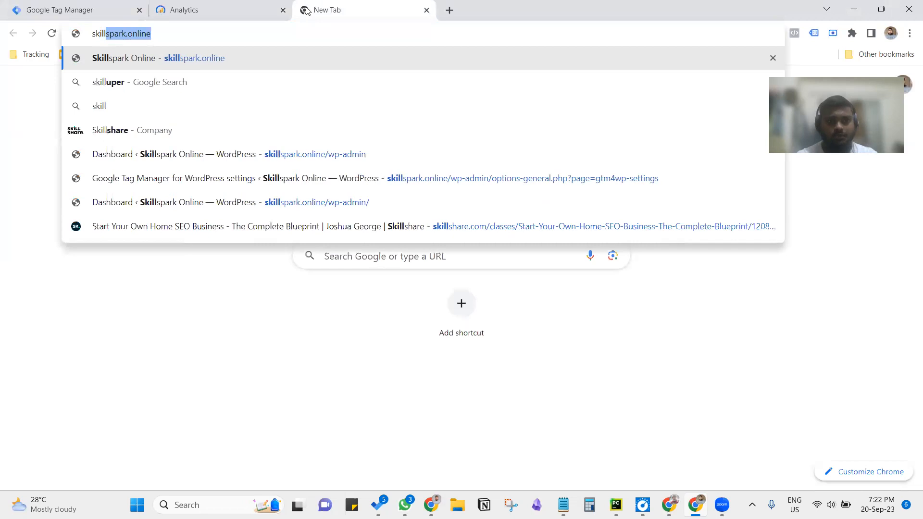
text(wp-)
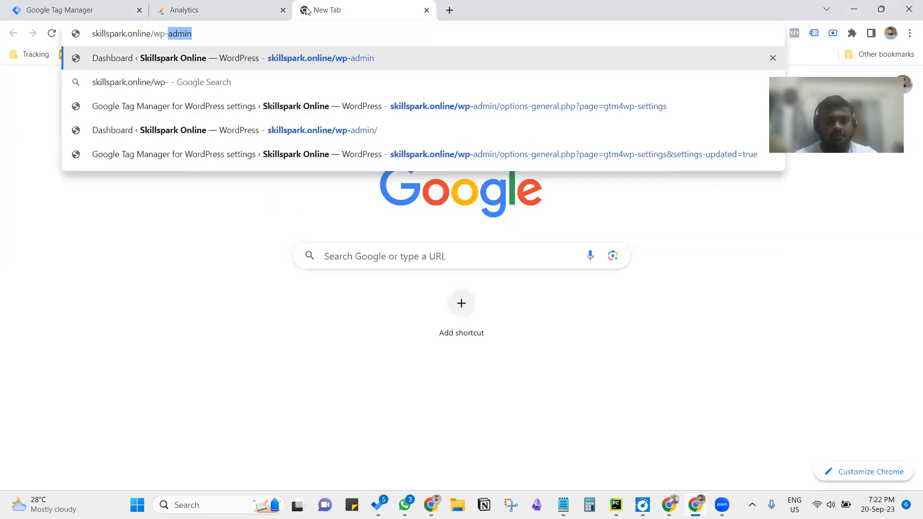
key(Return)
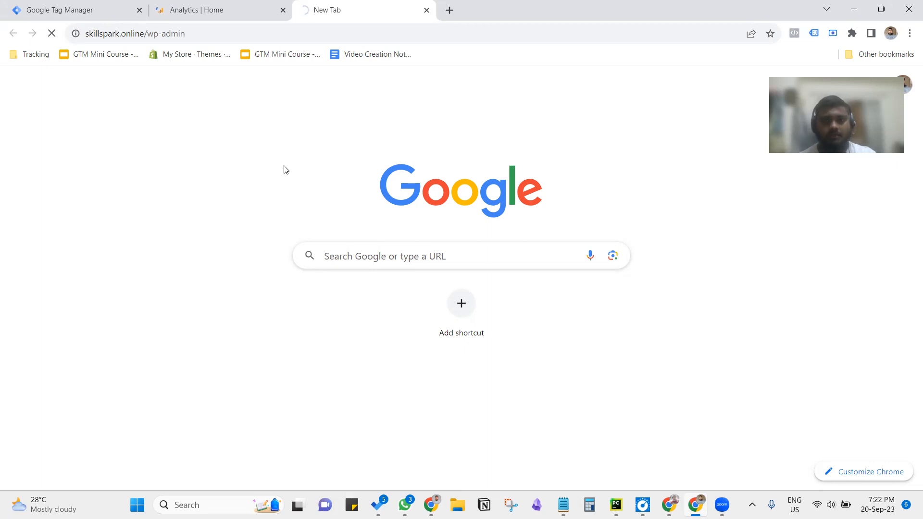
drag(377, 5, 115, 5)
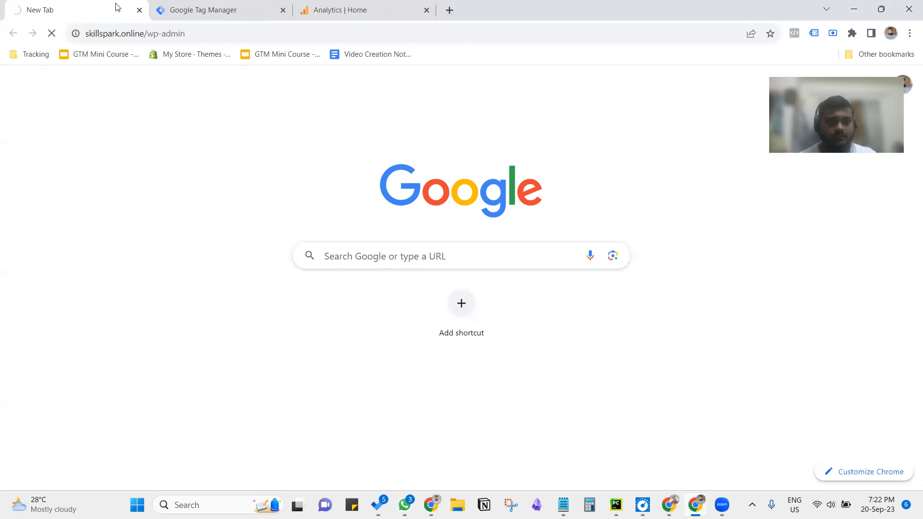
Step: Switch to Tag Manager and open the skillspark.online container of the Skill Spark account
click(196, 6)
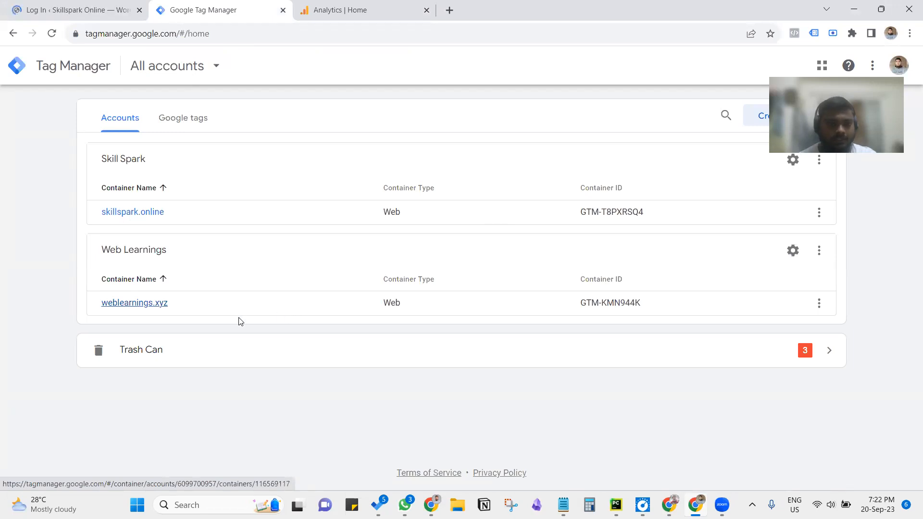
click(128, 216)
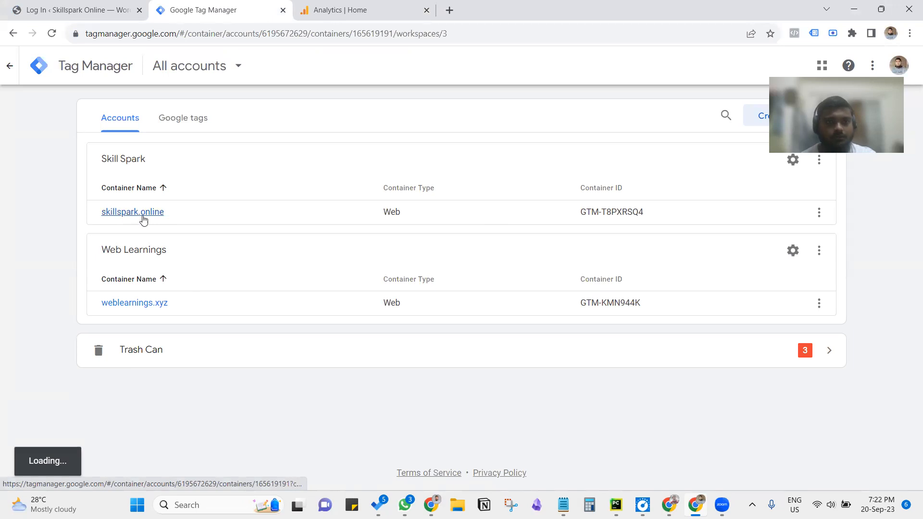
Step: Log in to the Skillspark Online WordPress dashboard with the saved credentials and dismiss the Windows Hello password offer
click(39, 11)
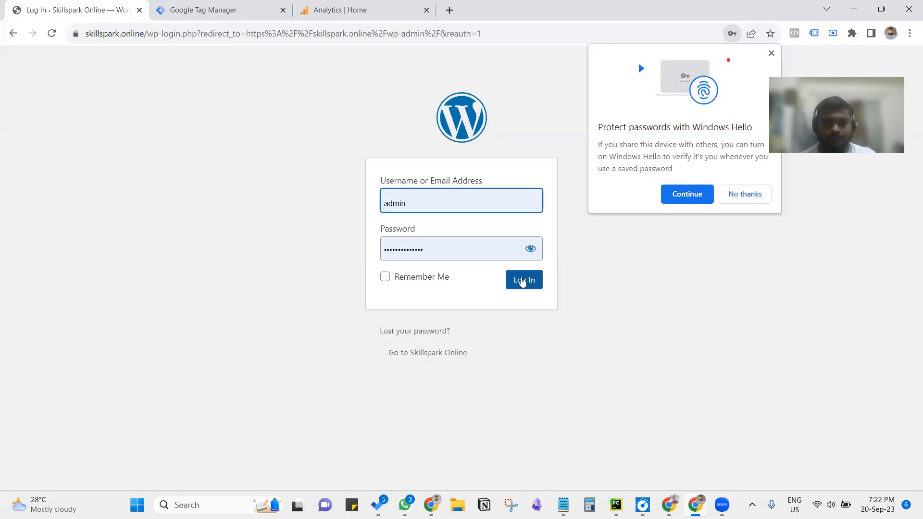
click(522, 282)
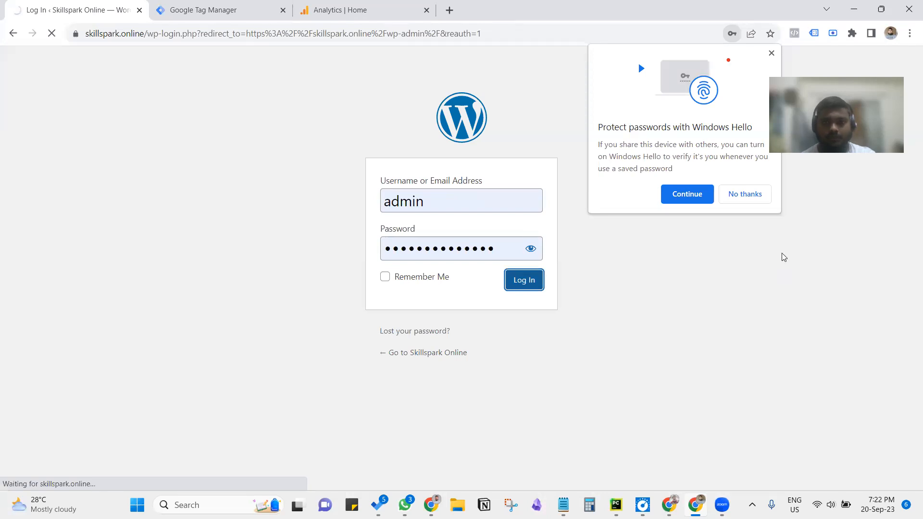
click(771, 52)
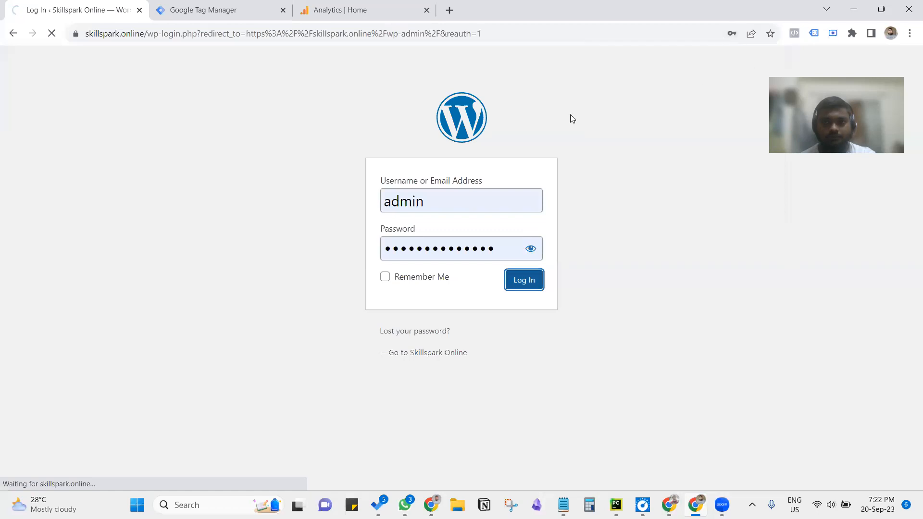
right_click(468, 217)
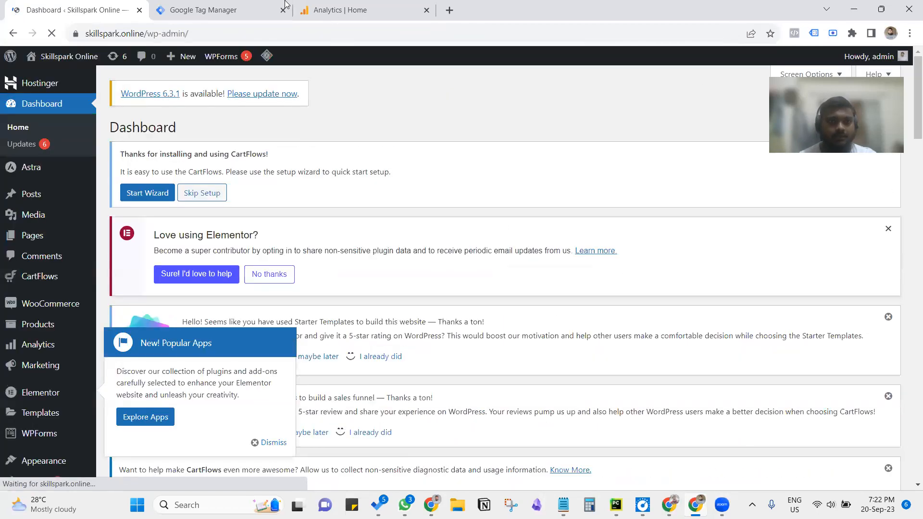
Step: In the Tag Manager container, enable the built-in variables Scroll Depth Threshold, Scroll Depth Units and Scroll Direction
key(ctrl+Tab)
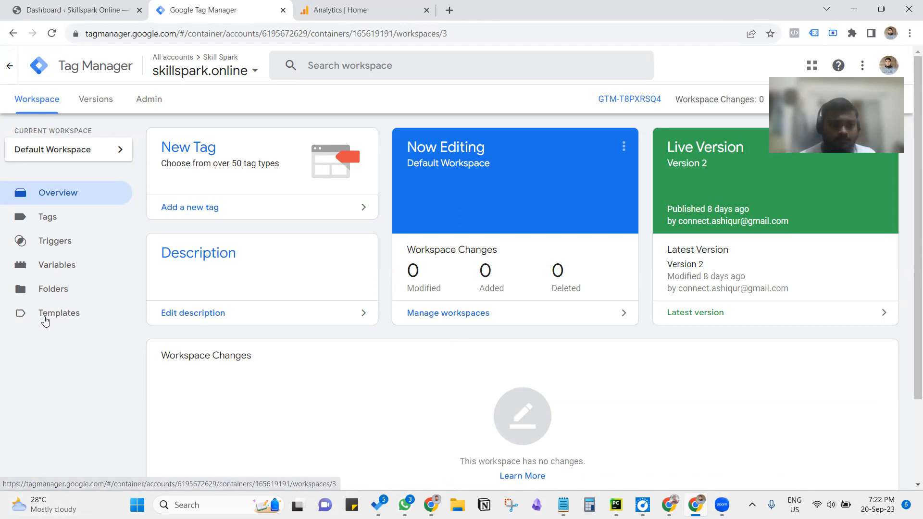
click(60, 264)
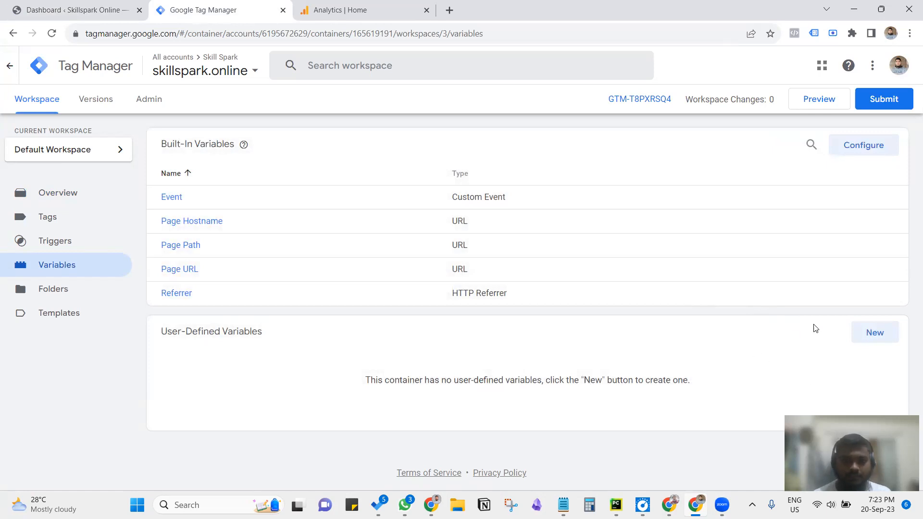
click(851, 148)
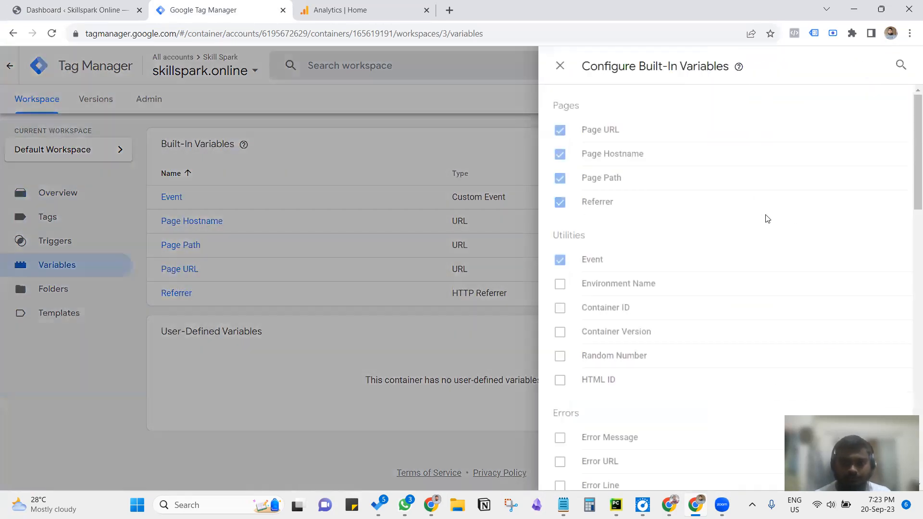
scroll(722, 272, down, 5)
scroll(721, 276, down, 10)
scroll(712, 287, down, 5)
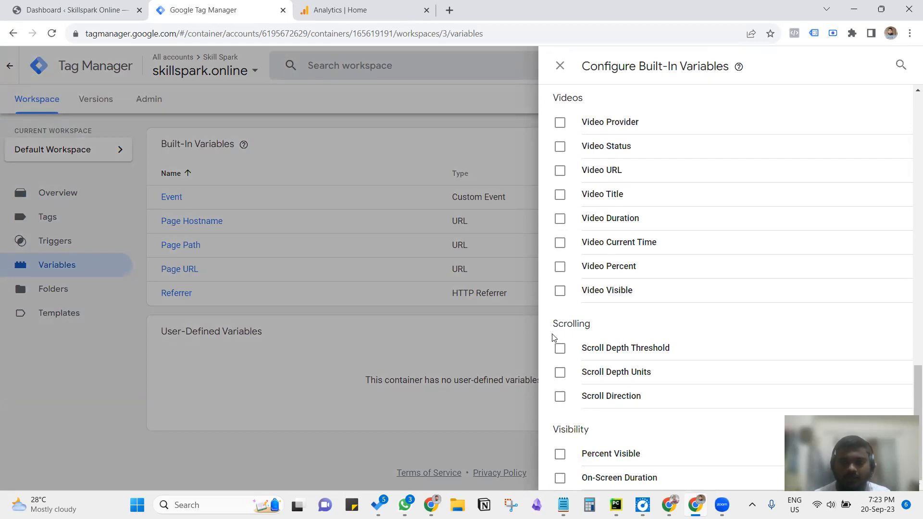
drag(556, 326, 597, 324)
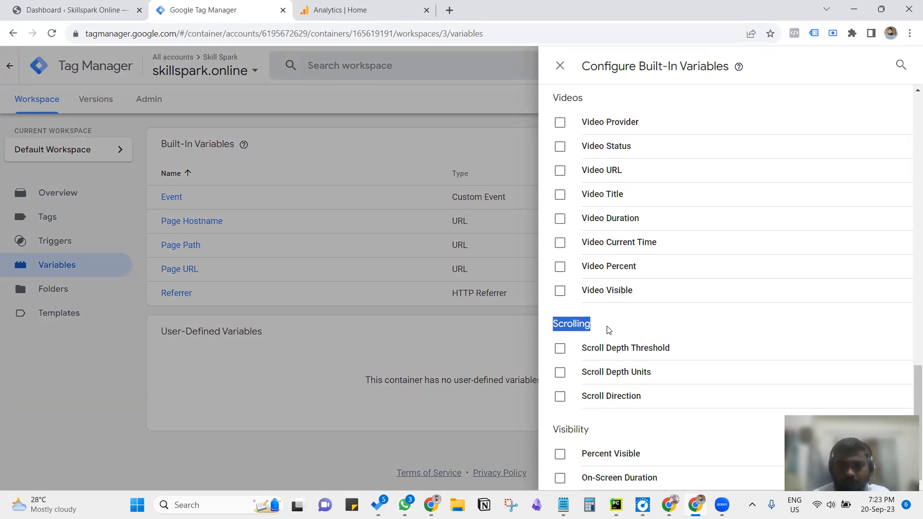
click(585, 336)
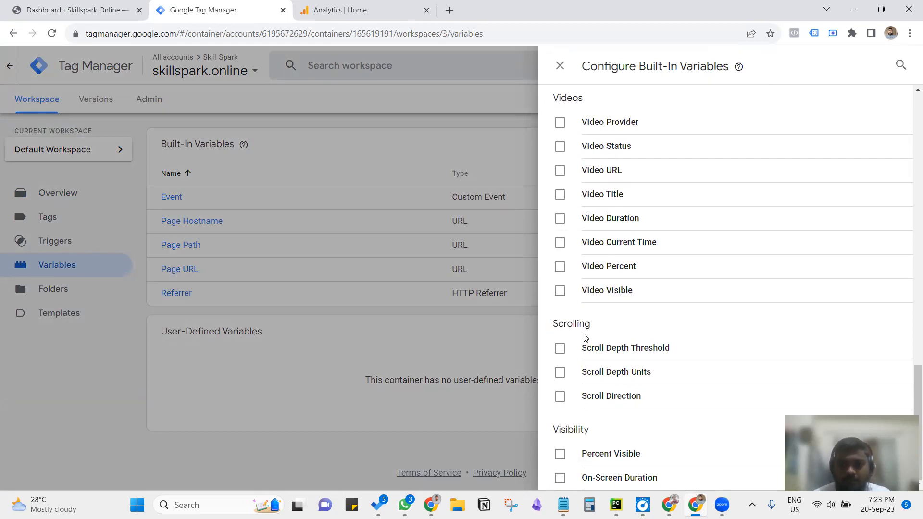
click(560, 349)
click(559, 373)
click(560, 398)
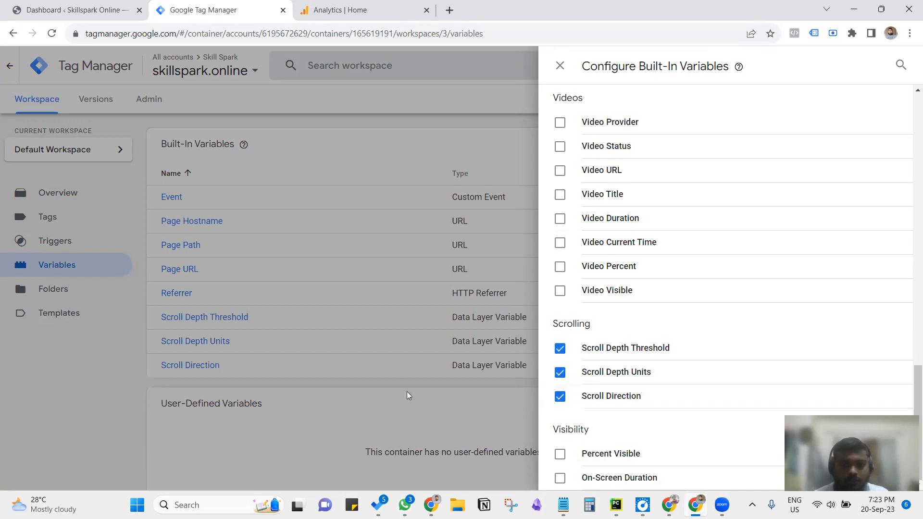
click(316, 398)
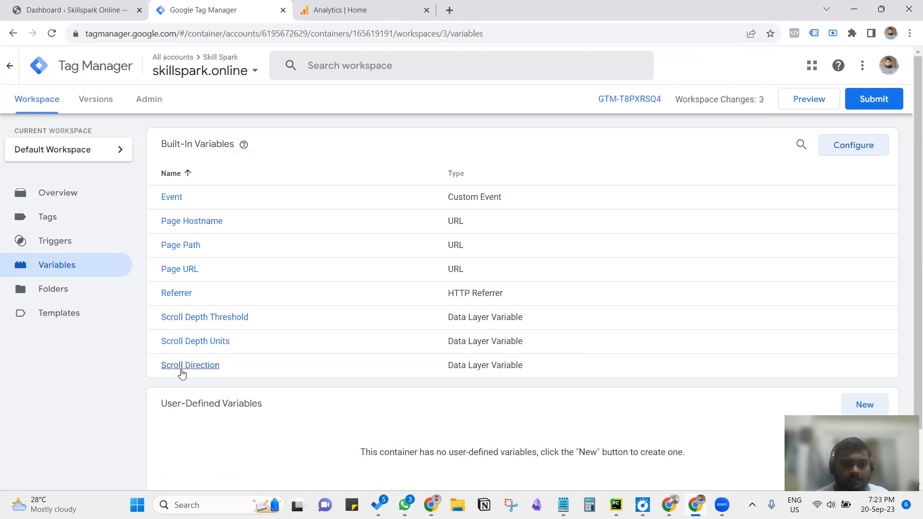
Step: Start a new trigger in the container and choose Scroll Depth as its trigger type
click(79, 249)
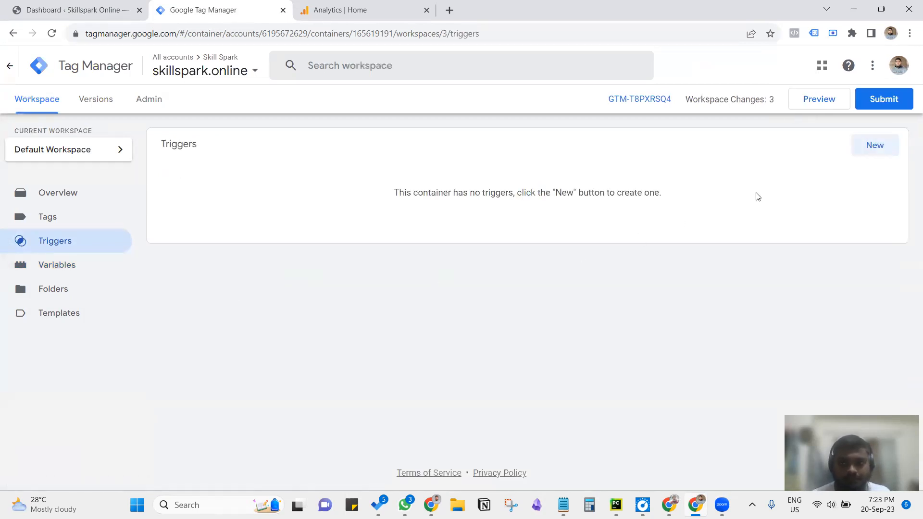
click(874, 146)
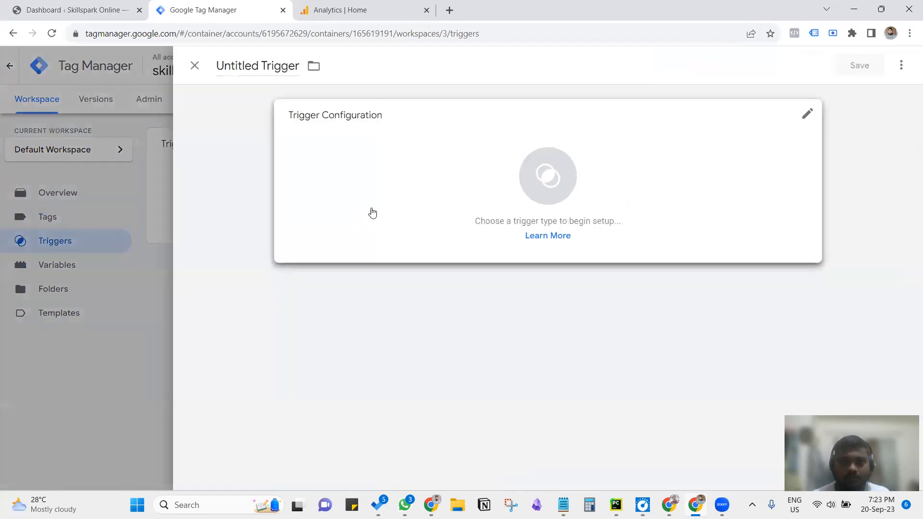
click(424, 175)
scroll(701, 346, down, 2)
scroll(702, 347, down, 2)
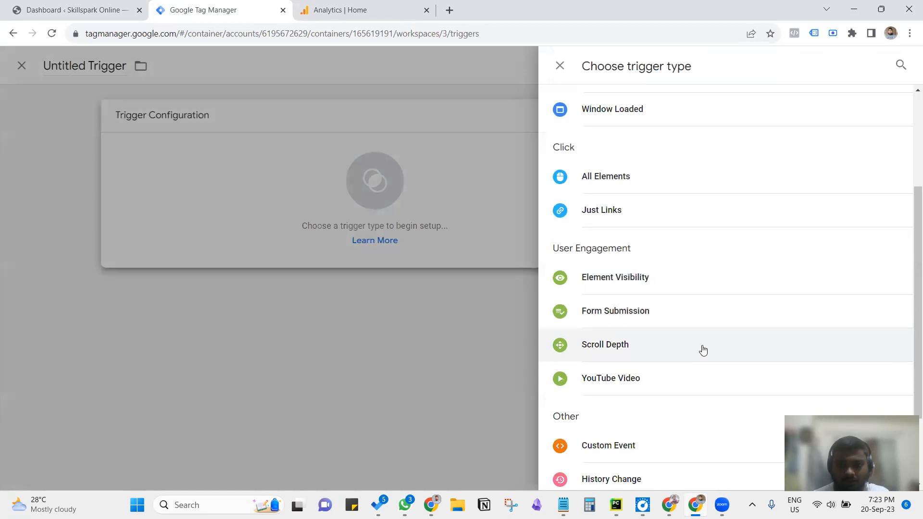
click(615, 354)
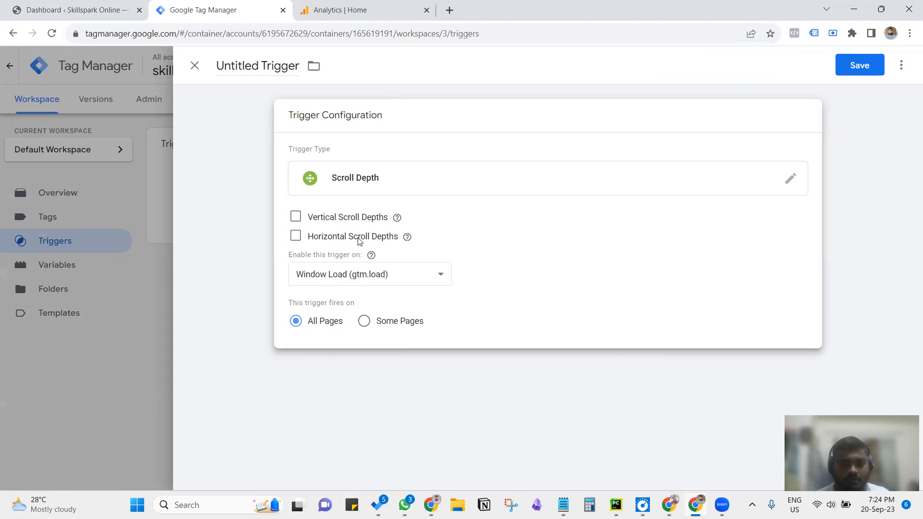
Step: Look over the skillspark.online home page in Google Analytics and return to the Vertical Scroll Depths option of the new trigger
mouse_move(395, 219)
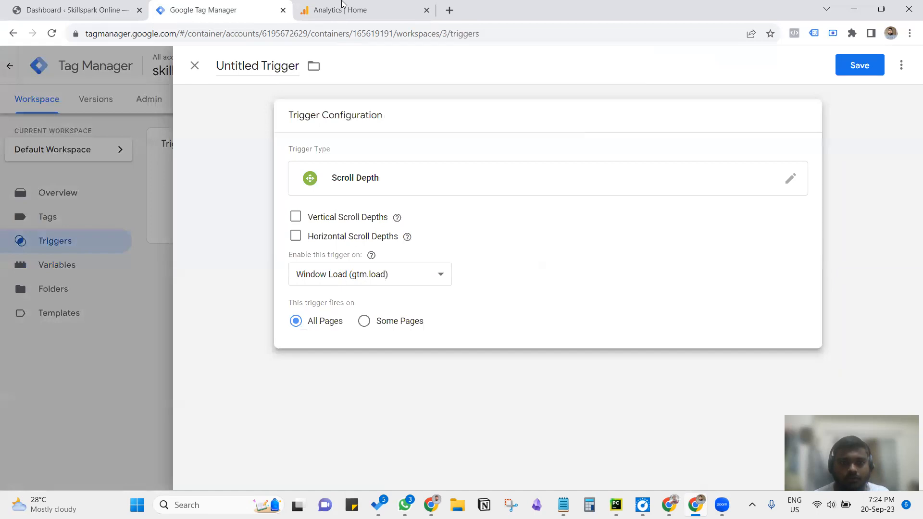
click(344, 9)
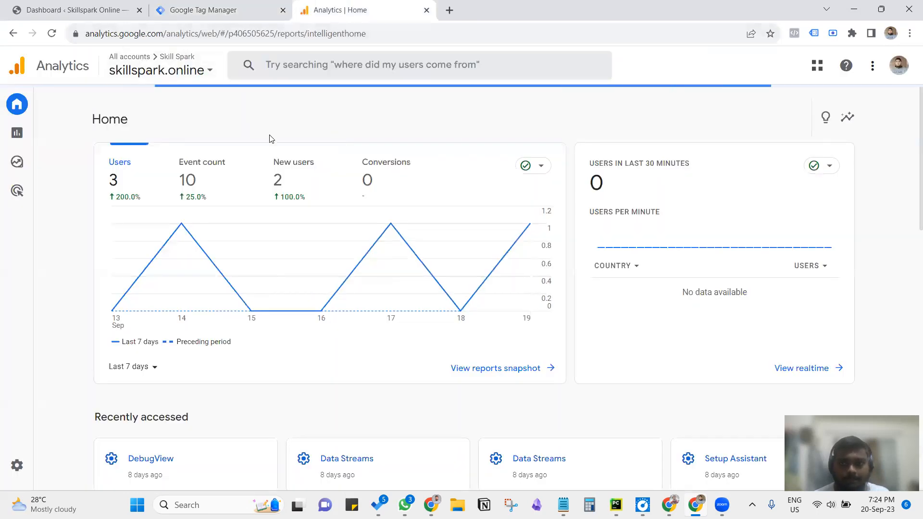
scroll(310, 180, down, 6)
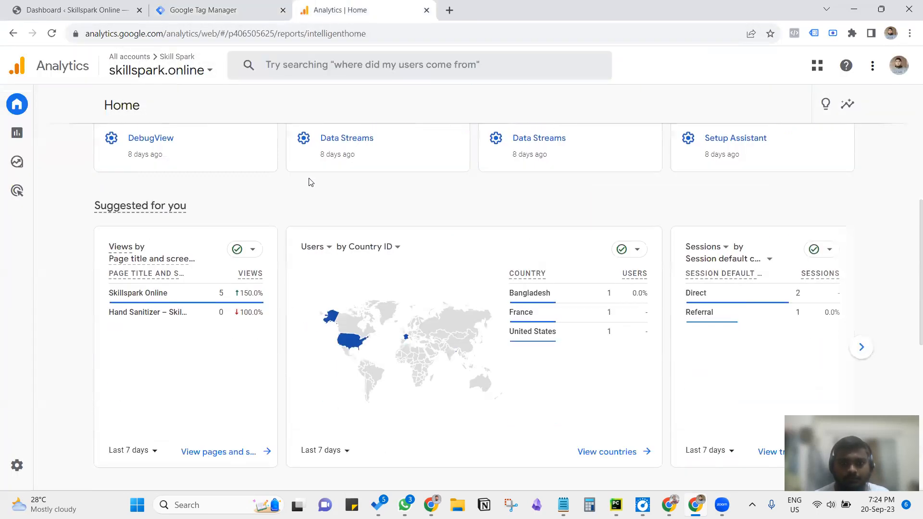
scroll(310, 182, down, 7)
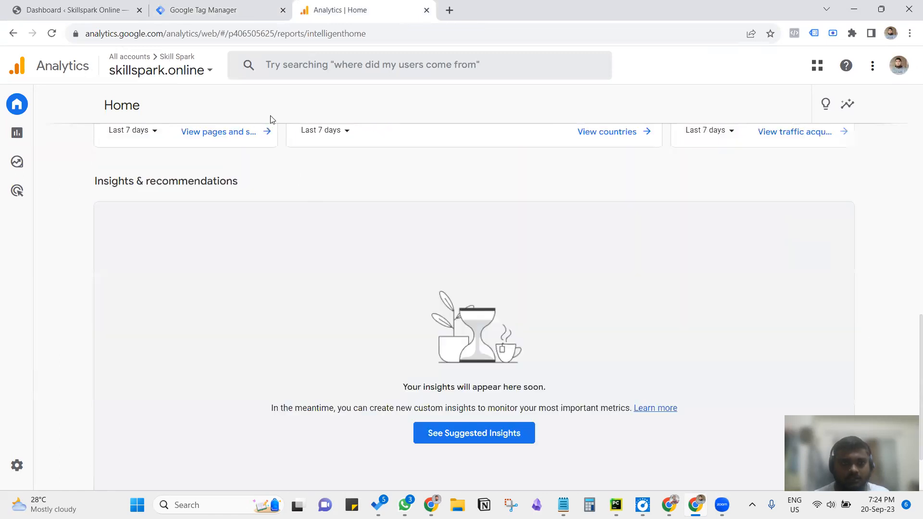
click(165, 7)
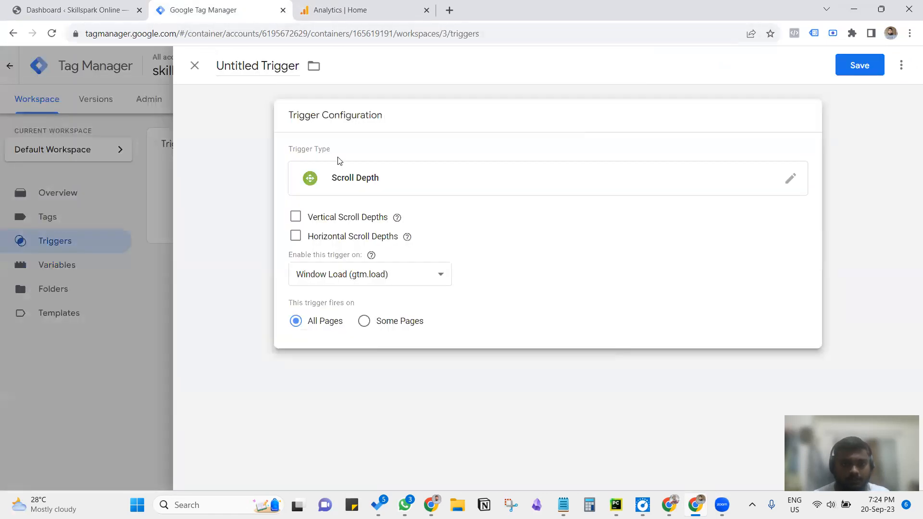
double_click(314, 219)
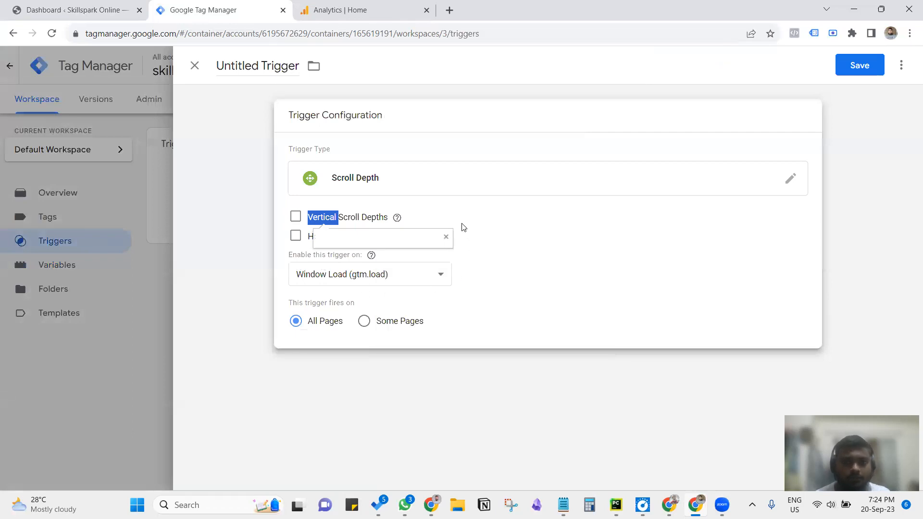
Step: Look through the skillspark.online home page in Google Analytics and return to the new trigger in Tag Manager
click(457, 208)
click(340, 8)
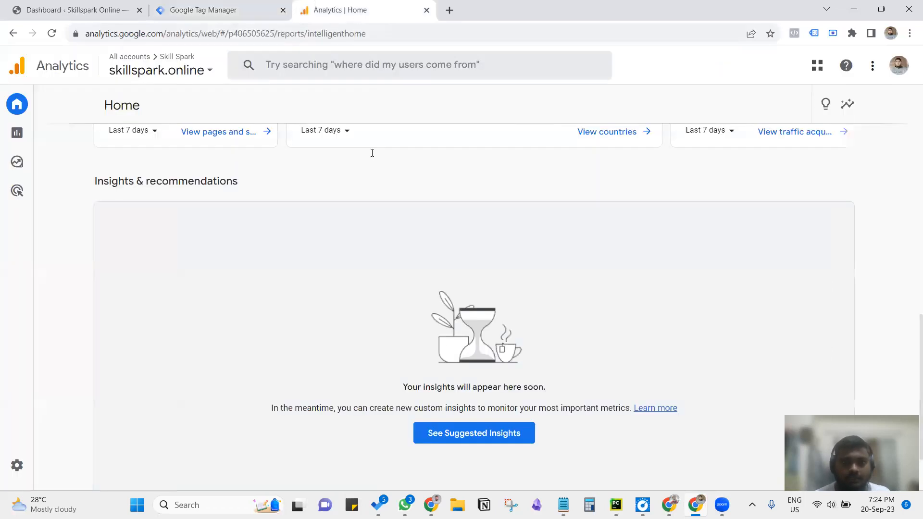
scroll(388, 213, down, 2)
scroll(396, 215, up, 3)
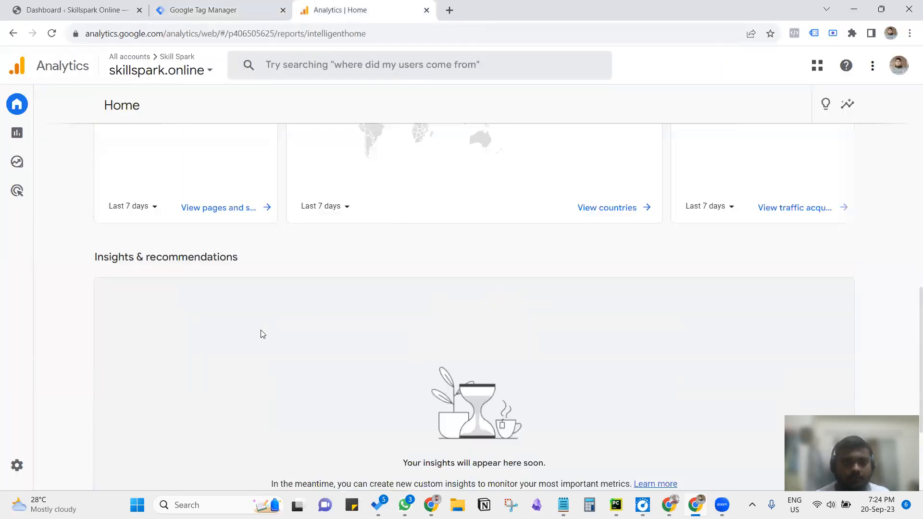
scroll(263, 334, up, 10)
scroll(385, 206, down, 4)
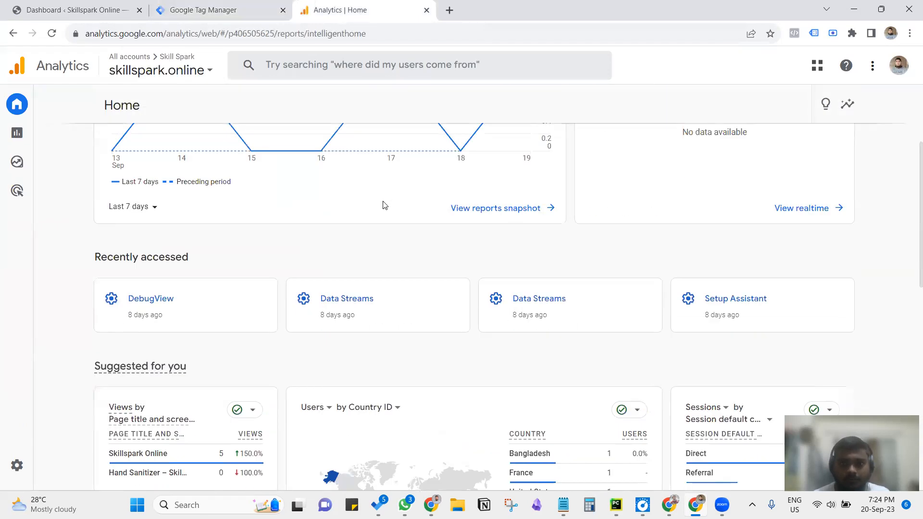
scroll(371, 220, down, 7)
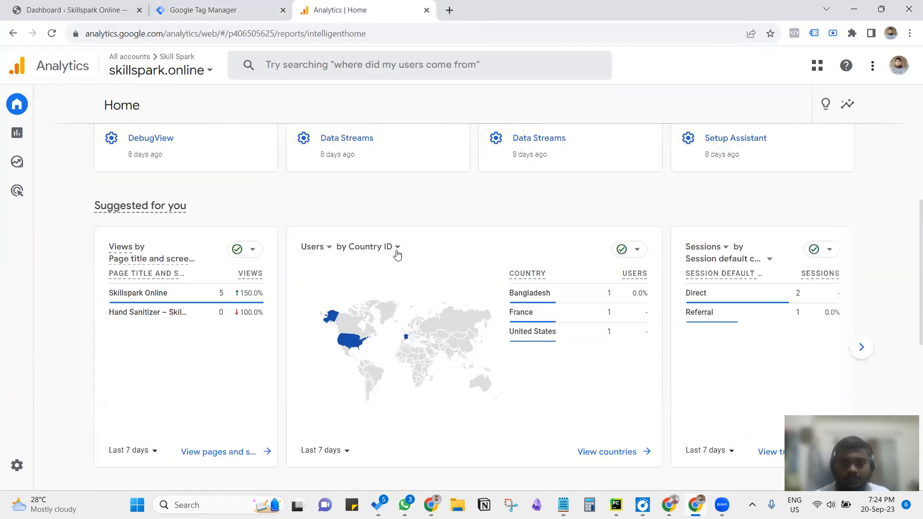
scroll(393, 250, down, 4)
scroll(626, 255, up, 3)
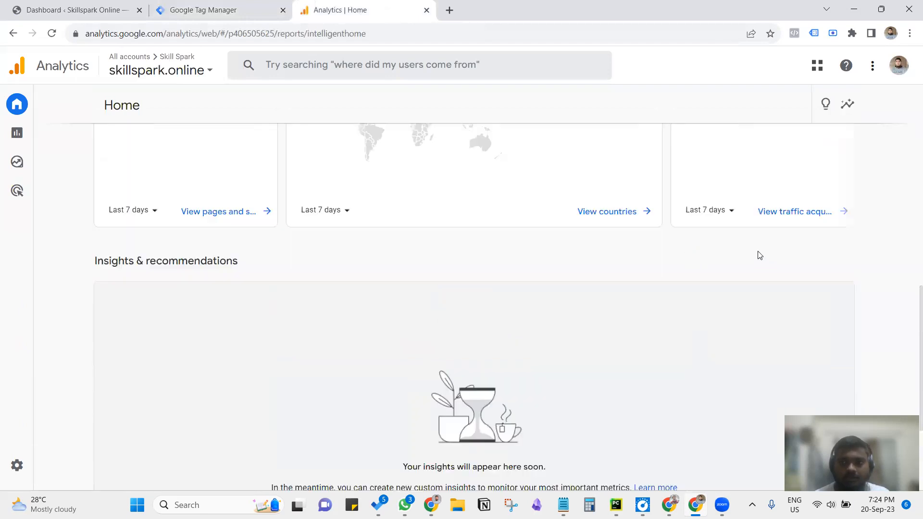
click(233, 7)
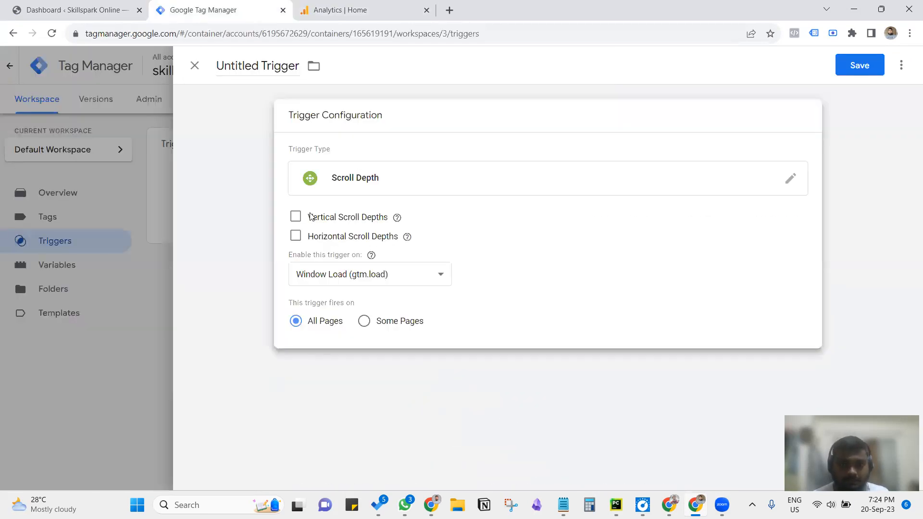
Step: Enable percentage-based vertical scroll depths for the new trigger, consulting the Google Analytics home page before returning to Tag Manager
click(295, 217)
click(362, 263)
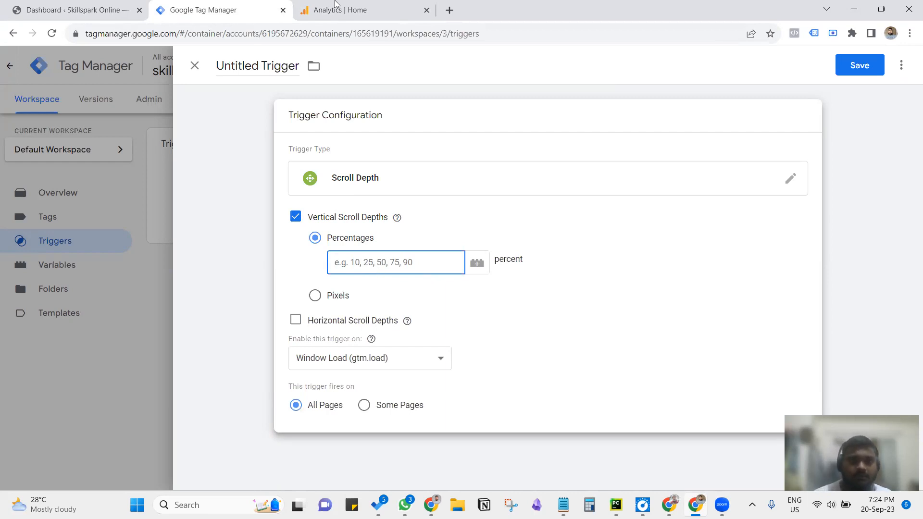
click(355, 8)
scroll(480, 336, up, 10)
scroll(485, 222, down, 9)
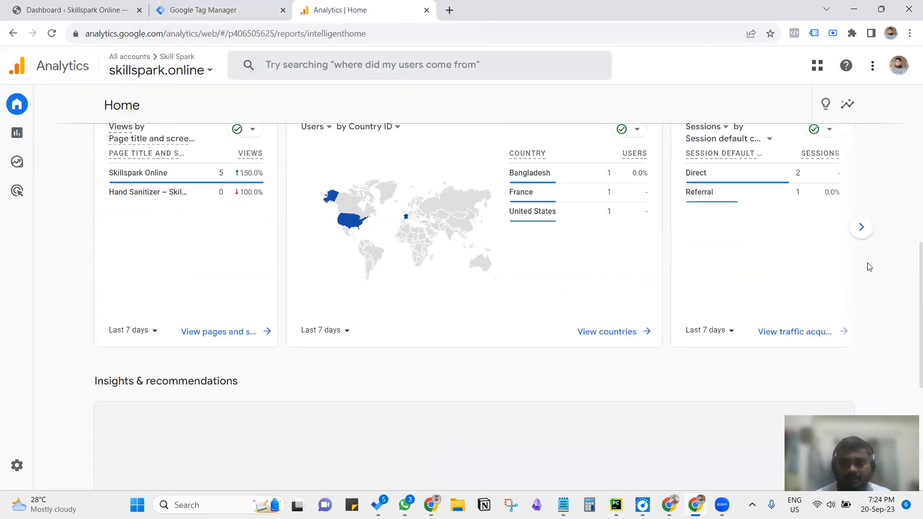
scroll(503, 284, down, 3)
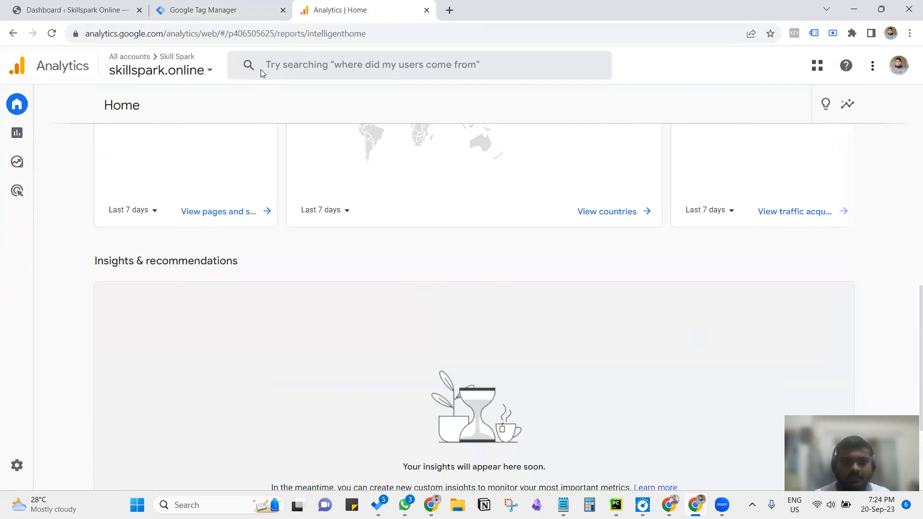
click(230, 8)
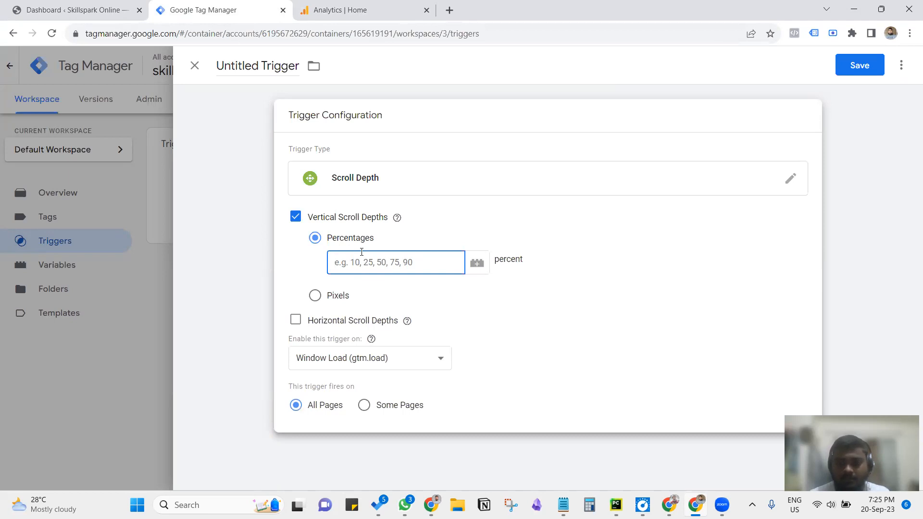
Step: Try 50 and then 20,50 as the trigger's vertical scroll depth percentages
text(50)
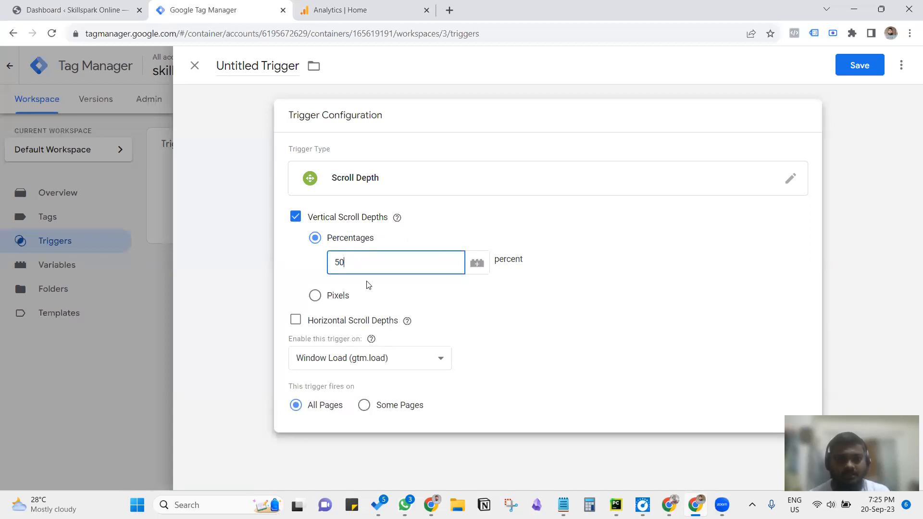
double_click(346, 262)
key(BackSpace)
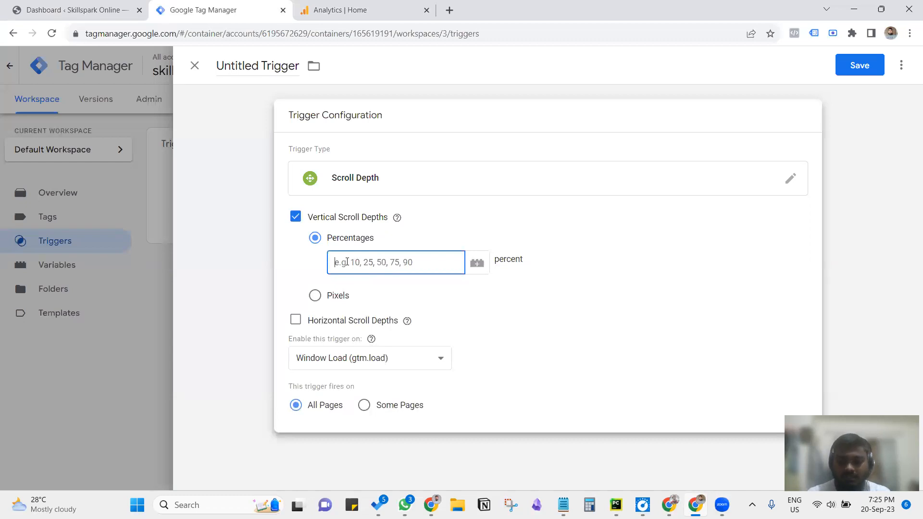
text(20,50)
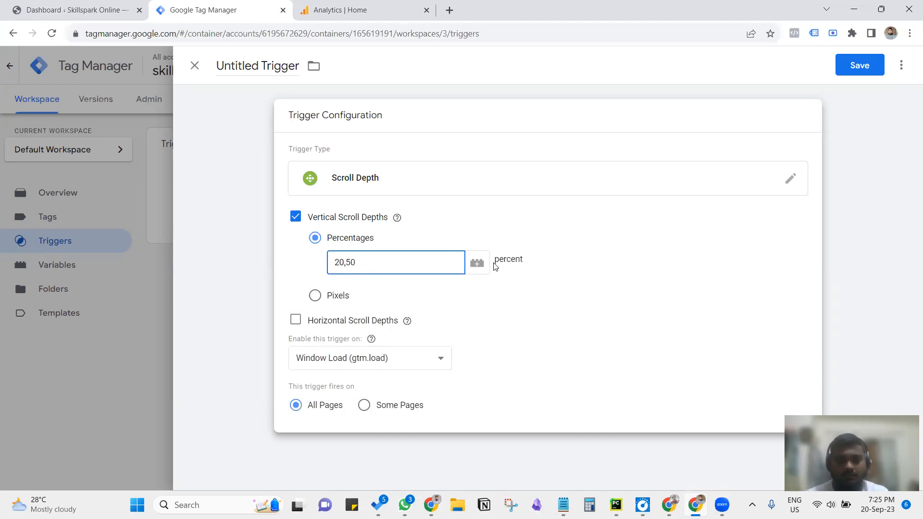
Step: Set the trigger's vertical scroll depth percentage to 50
key(ctrl+a)
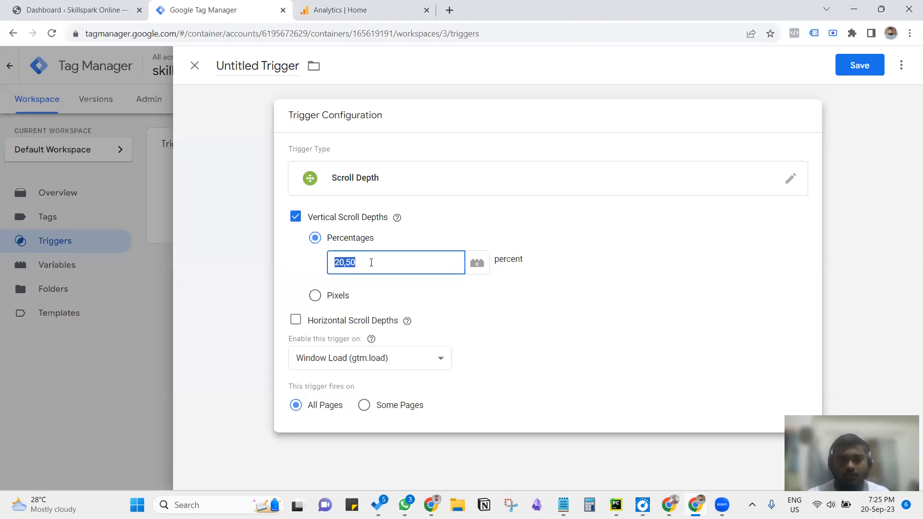
key(BackSpace)
text(50)
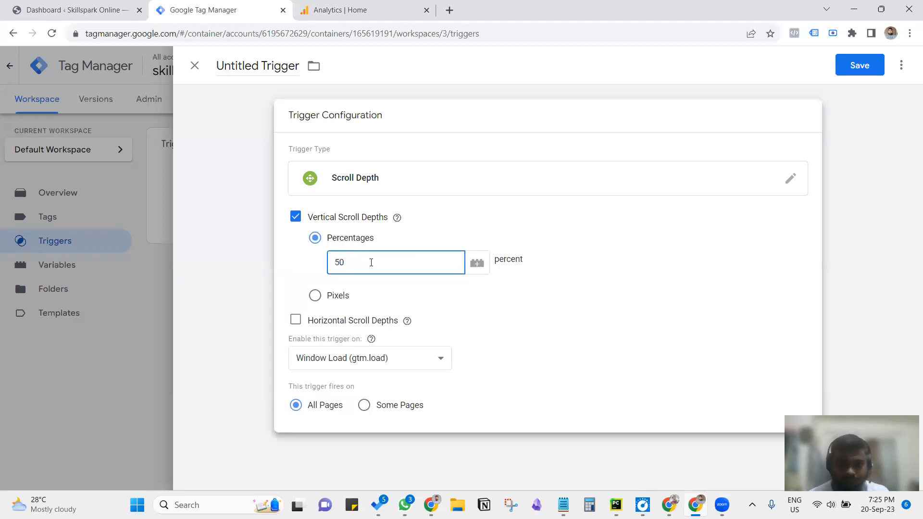
click(212, 312)
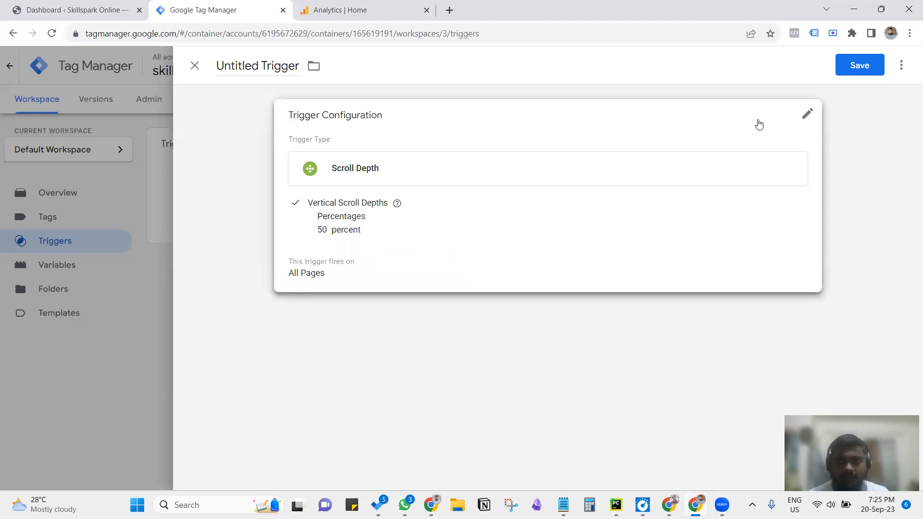
Step: Save the trigger as "Scroll Depth 50% Tracking" and go to the container's tags
click(851, 66)
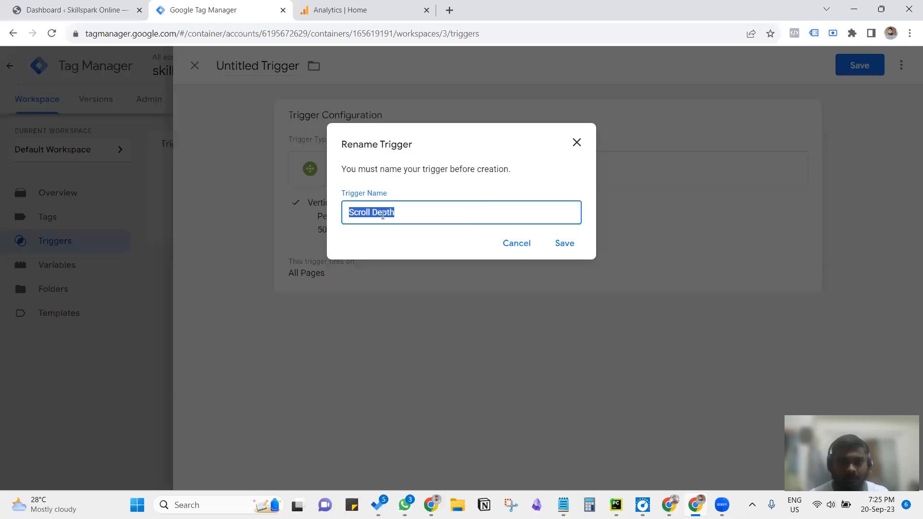
click(412, 213)
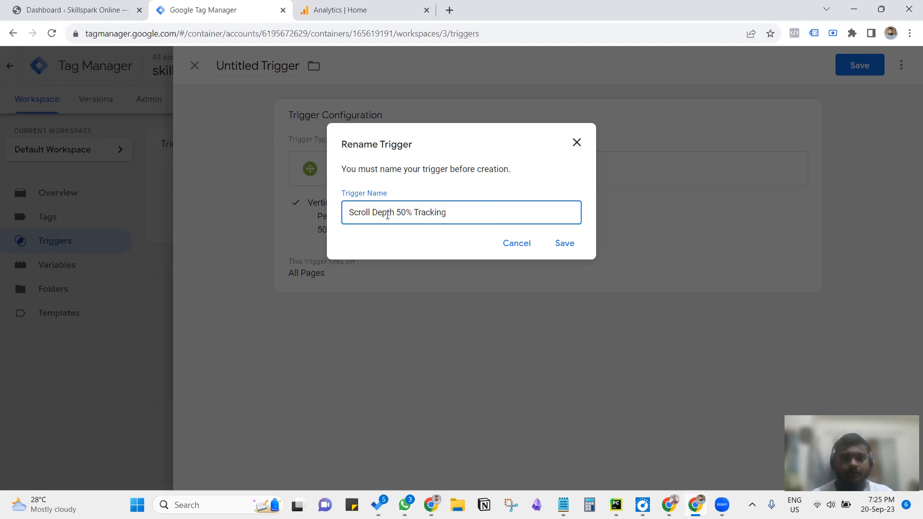
click(564, 244)
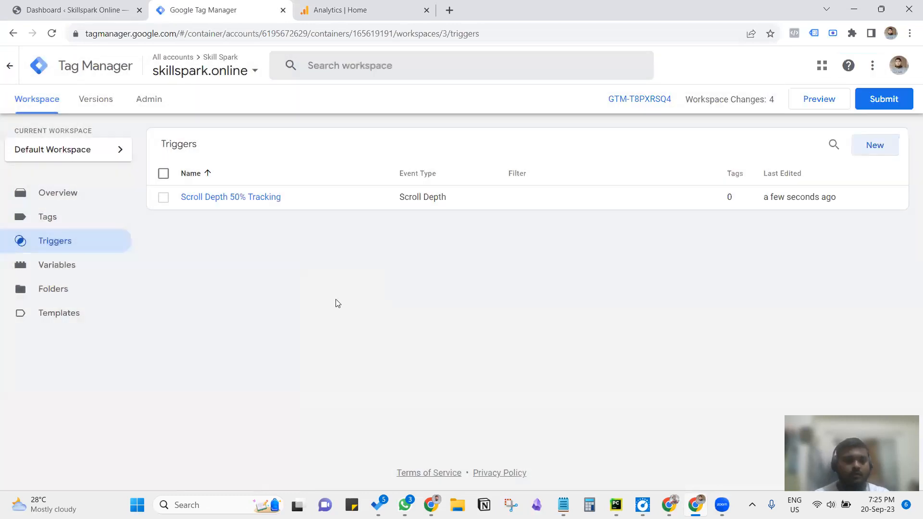
click(75, 217)
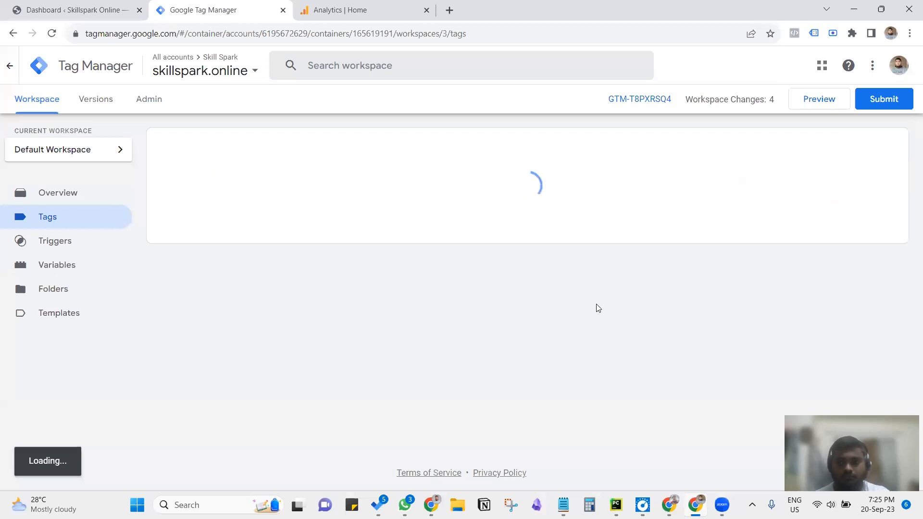
click(874, 148)
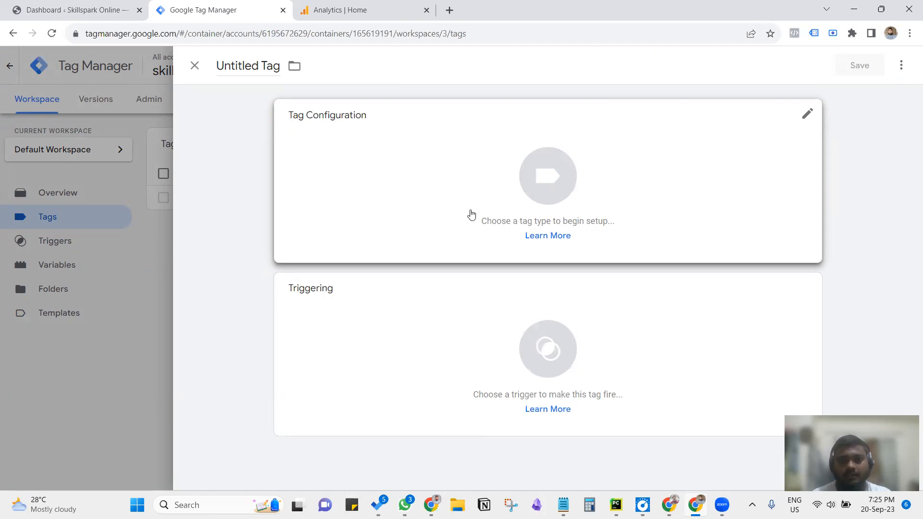
click(445, 188)
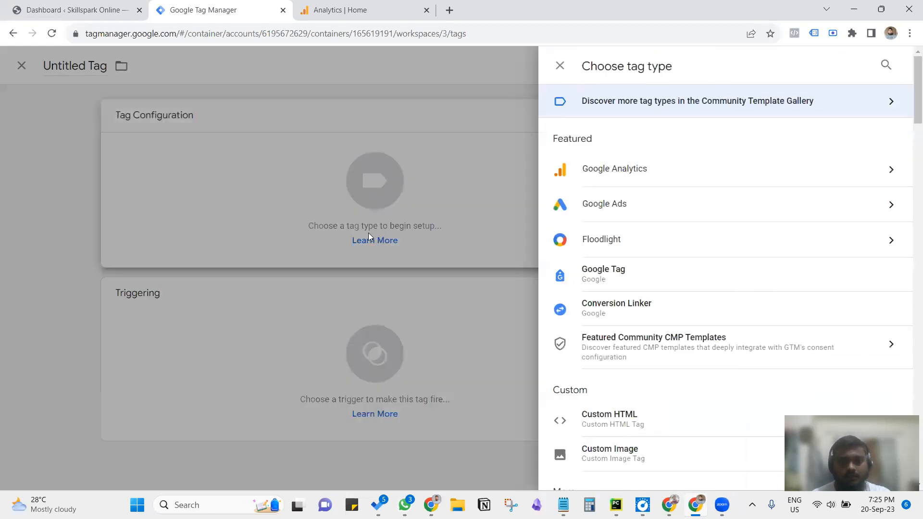
click(614, 178)
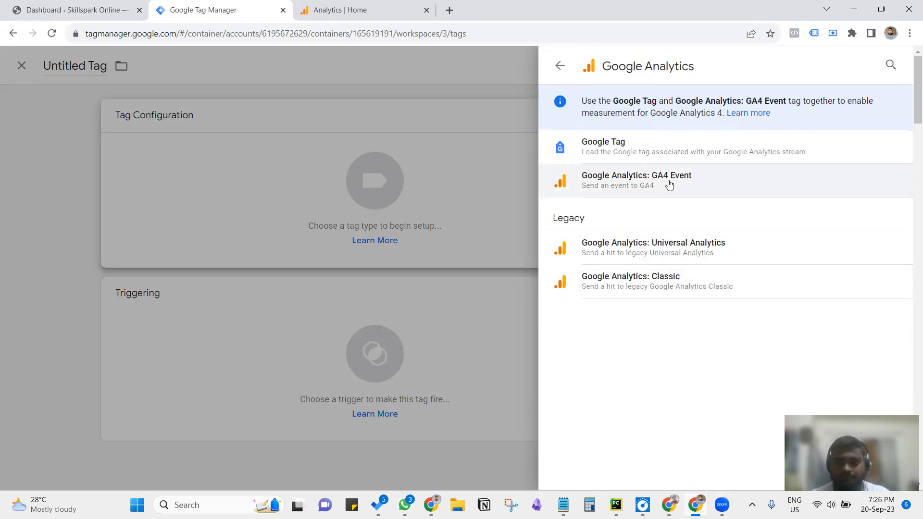
click(661, 188)
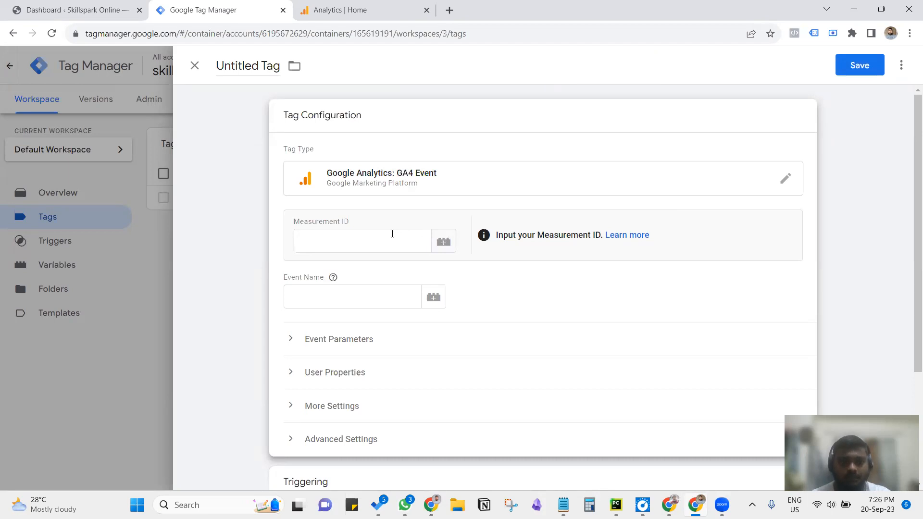
click(126, 178)
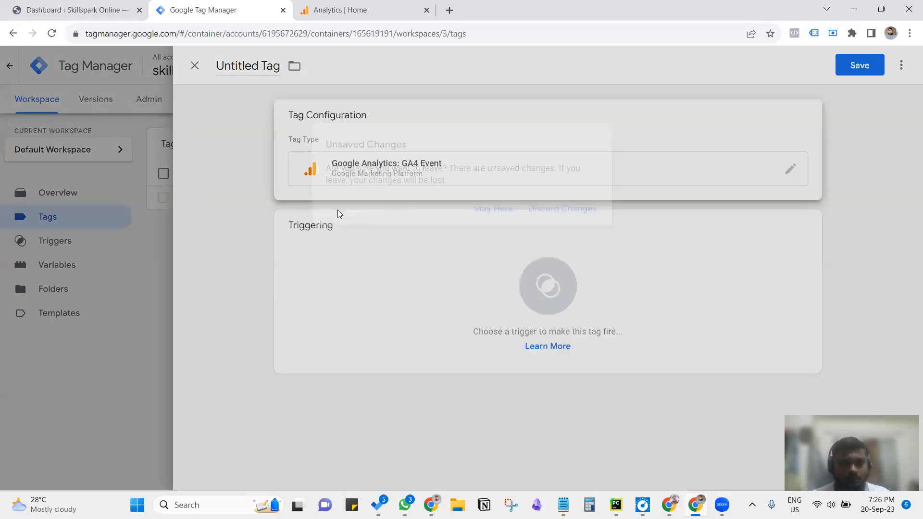
click(549, 214)
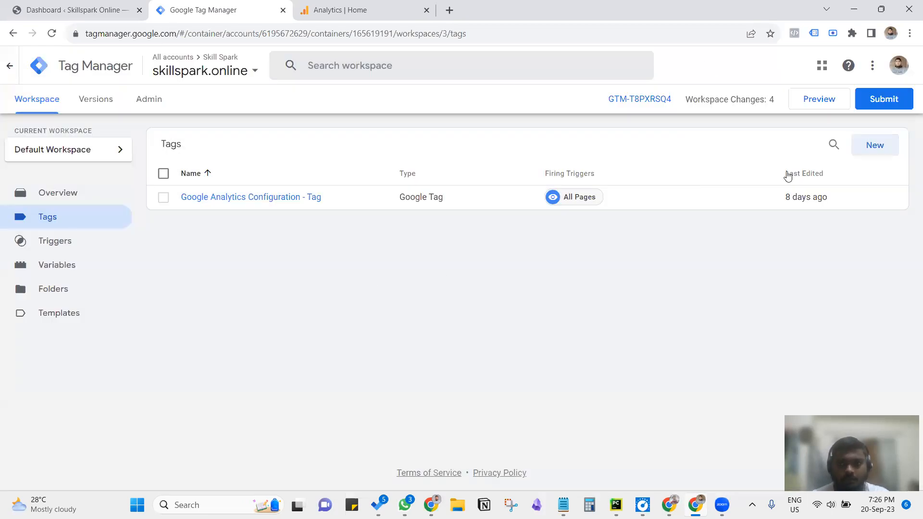
Step: Start a new tag, look through the available tag types and choose Google Analytics: GA4 Event
click(868, 152)
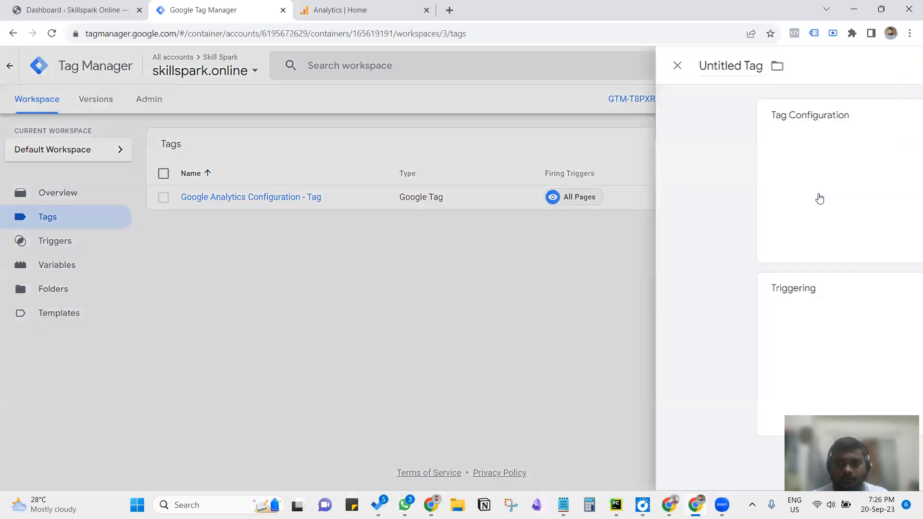
click(494, 188)
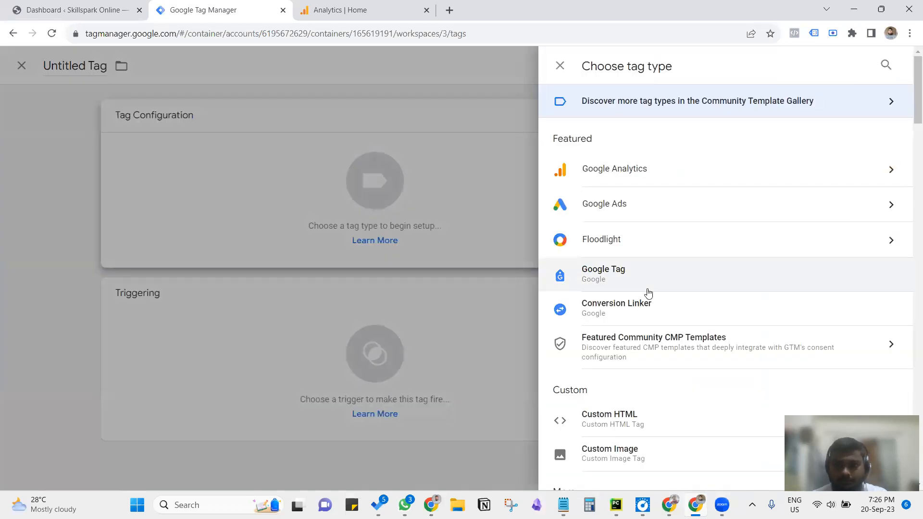
scroll(648, 291, down, 8)
scroll(651, 292, down, 4)
scroll(652, 293, up, 3)
scroll(654, 293, down, 15)
scroll(657, 292, down, 20)
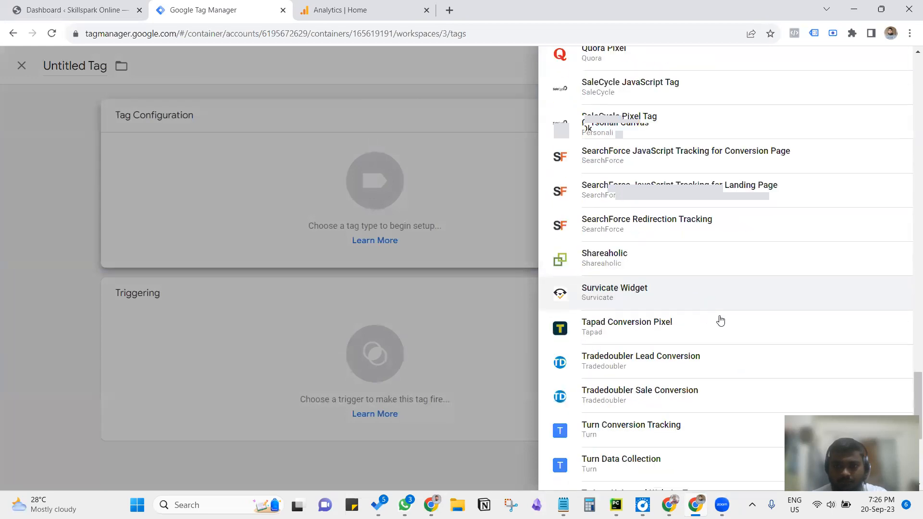
scroll(908, 366, up, 5)
drag(908, 367, 908, 58)
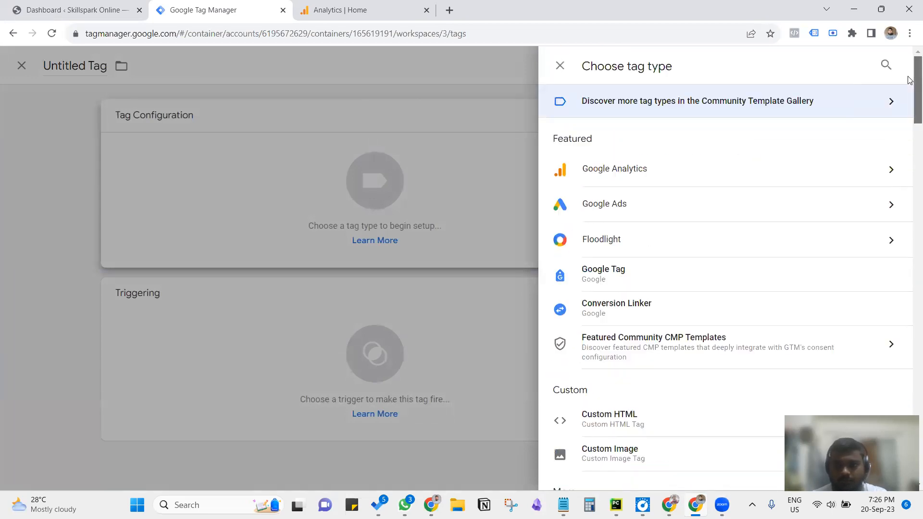
click(778, 177)
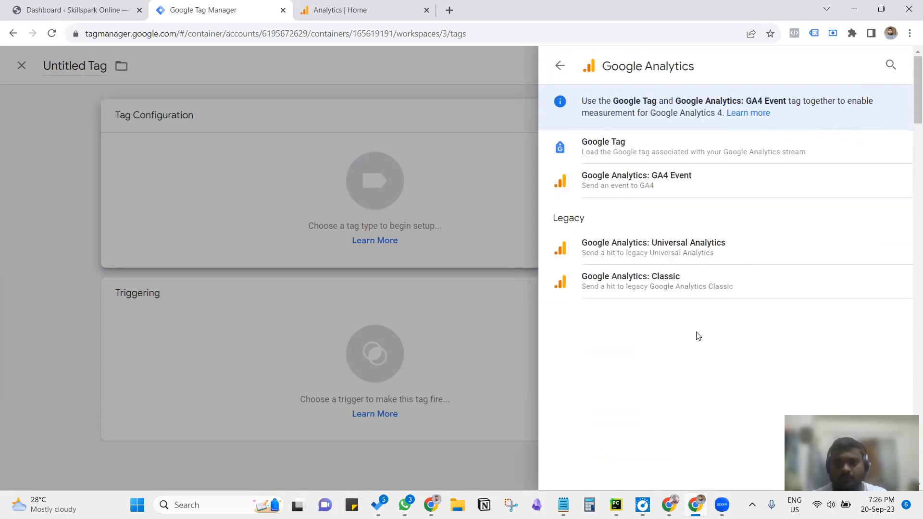
click(643, 178)
Step: Check the Event Name help and the variables available for the GA4 Event tag's Measurement ID
click(370, 240)
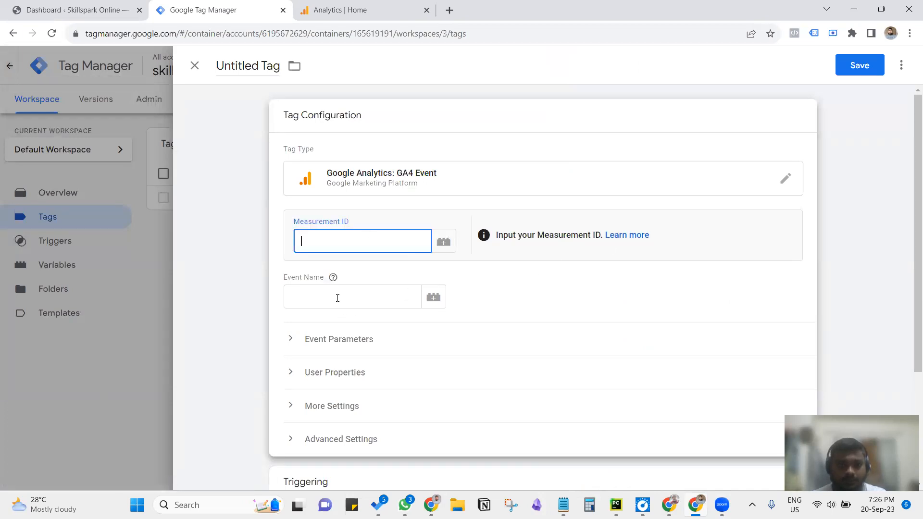
click(333, 277)
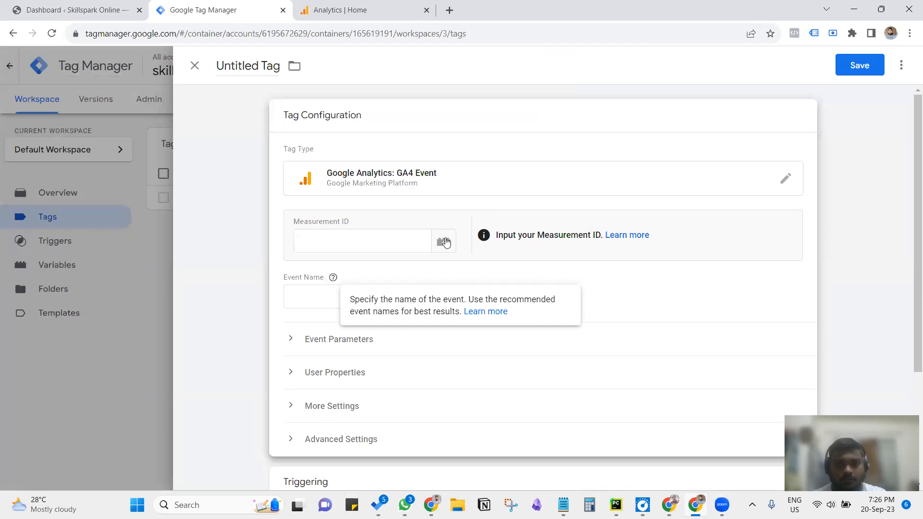
click(443, 241)
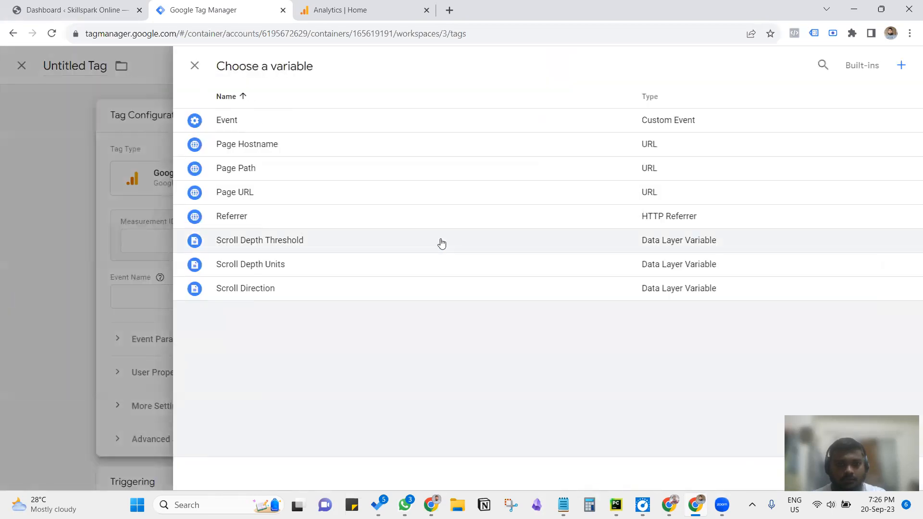
click(128, 224)
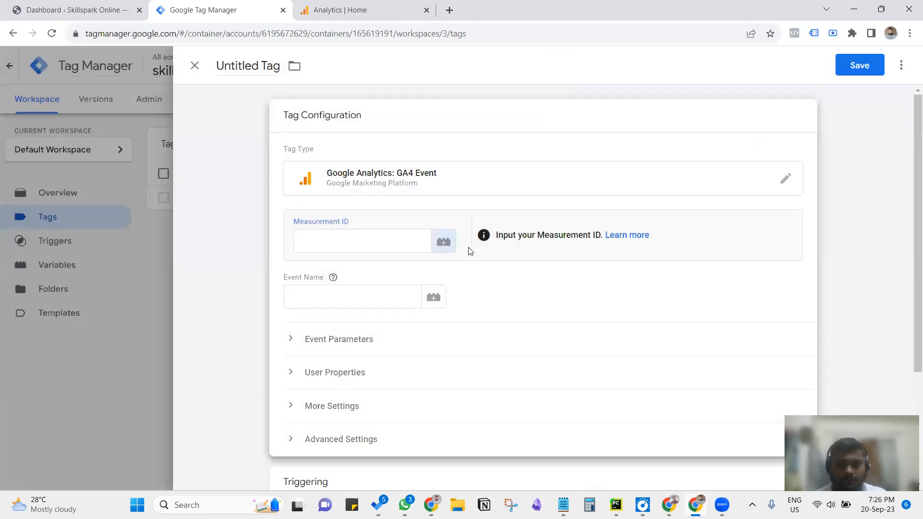
Step: Switch to Google Analytics, close the Admin Settings tour and go through Setup Assistant to the property's data streams
click(484, 239)
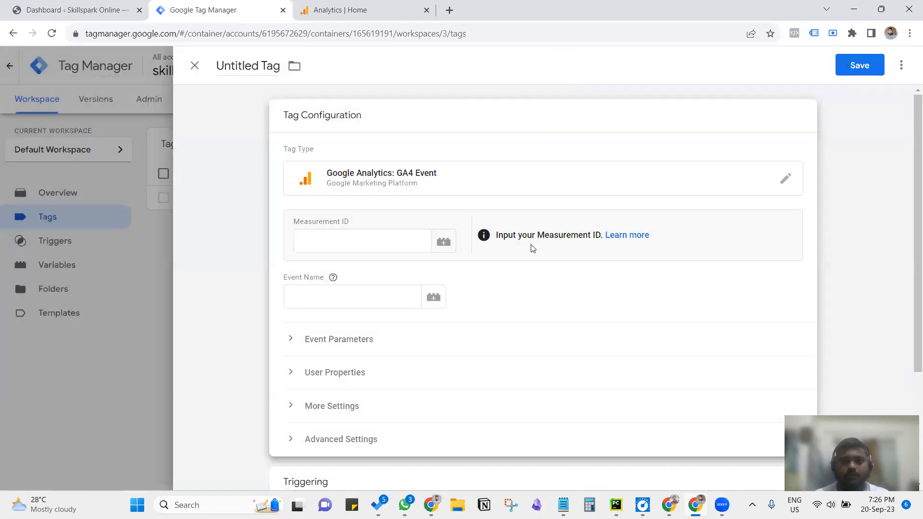
click(359, 11)
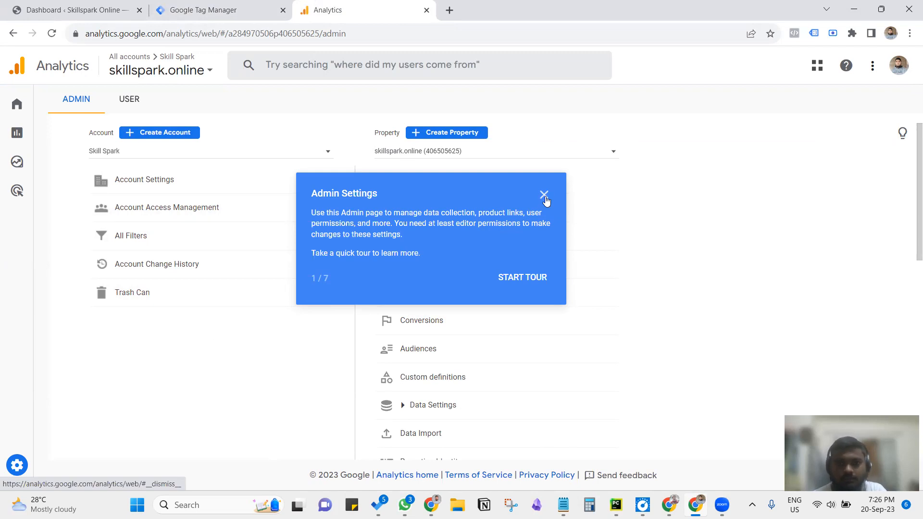
click(544, 195)
click(417, 190)
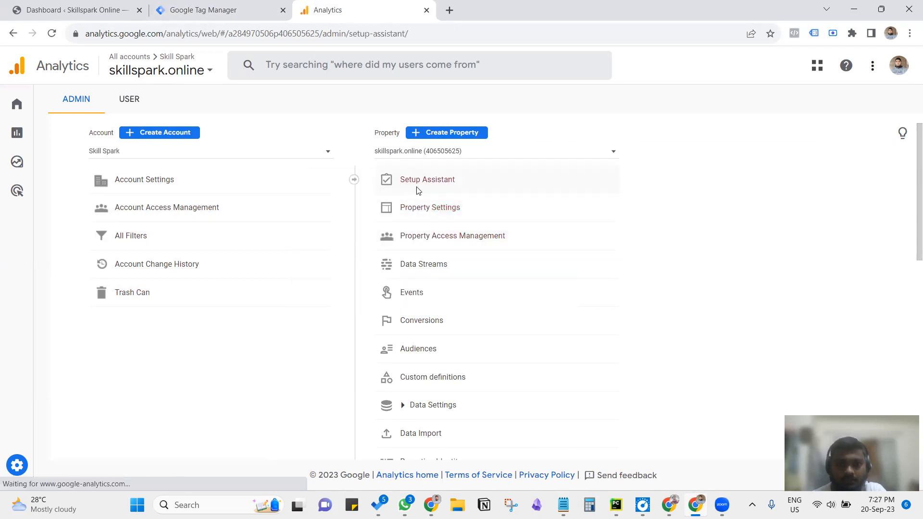
scroll(544, 289, down, 1)
scroll(624, 269, down, 3)
scroll(716, 246, up, 4)
click(875, 362)
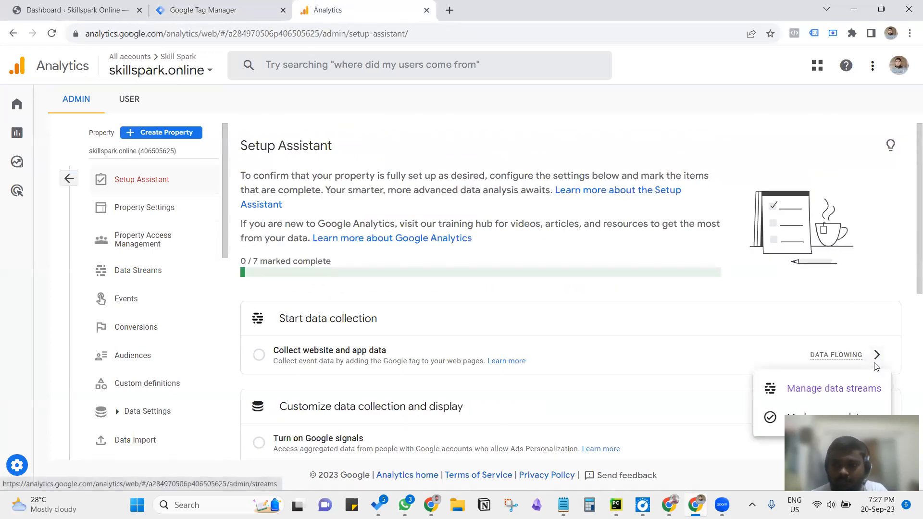
click(788, 386)
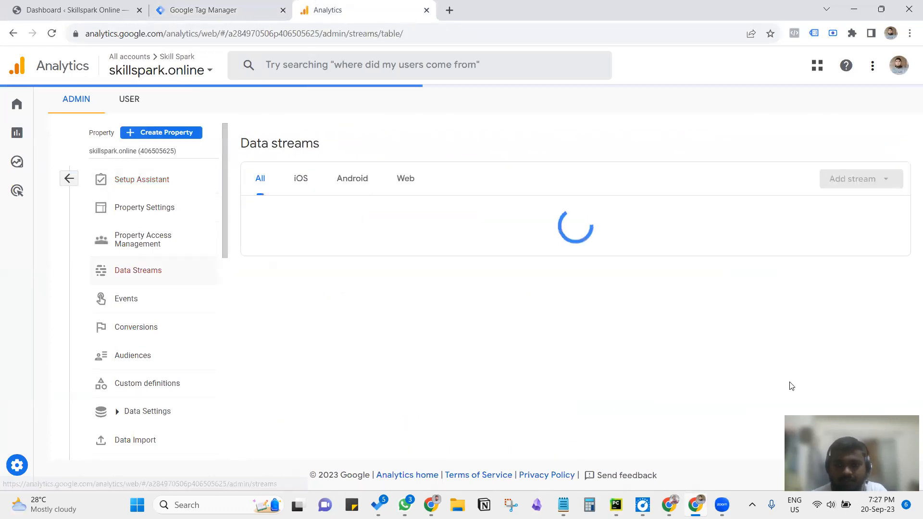
Step: Open the Skillspark Online web stream's details and copy its measurement ID
click(399, 178)
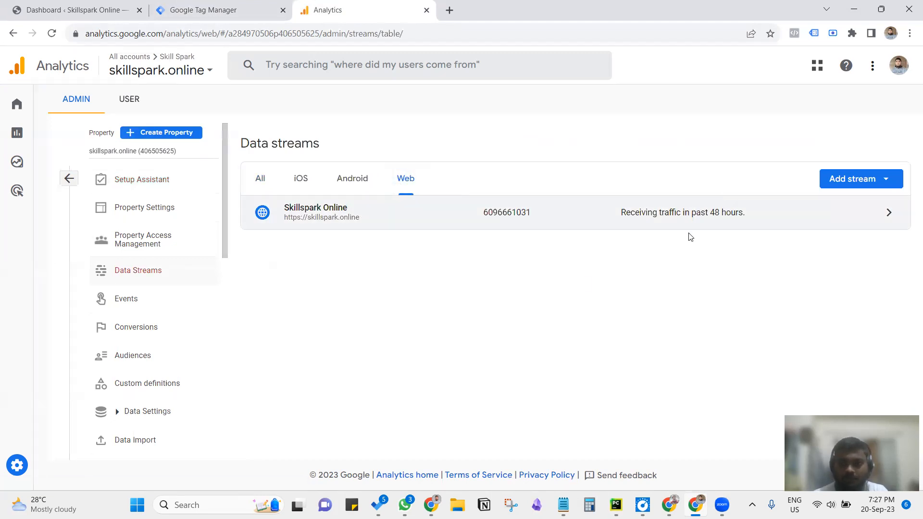
click(676, 220)
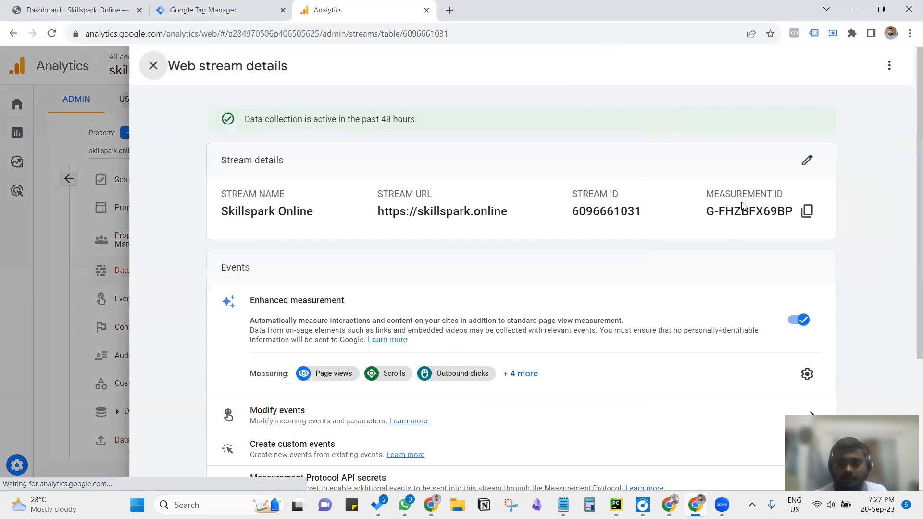
click(807, 211)
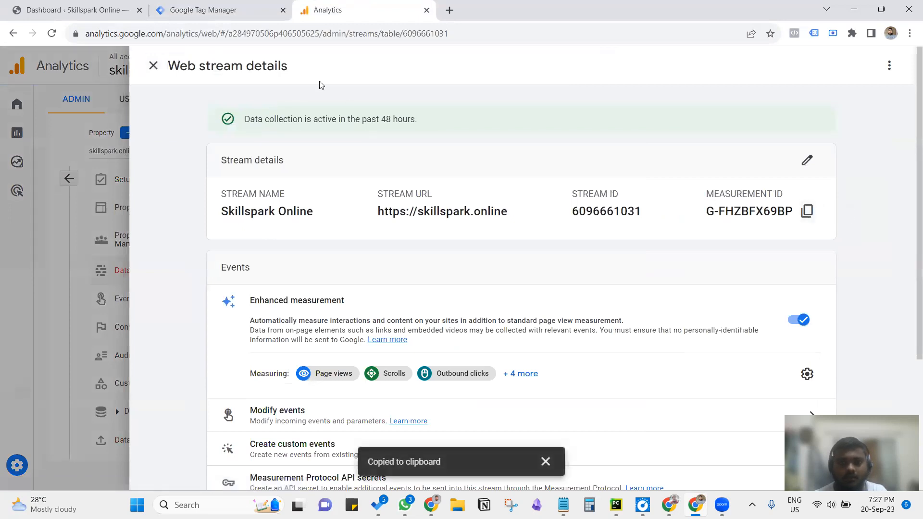
Step: Switch to Google Tag Manager, paste the measurement ID into the GA4 Event tag and set its event name to "Scroll_50%"
click(234, 16)
click(342, 234)
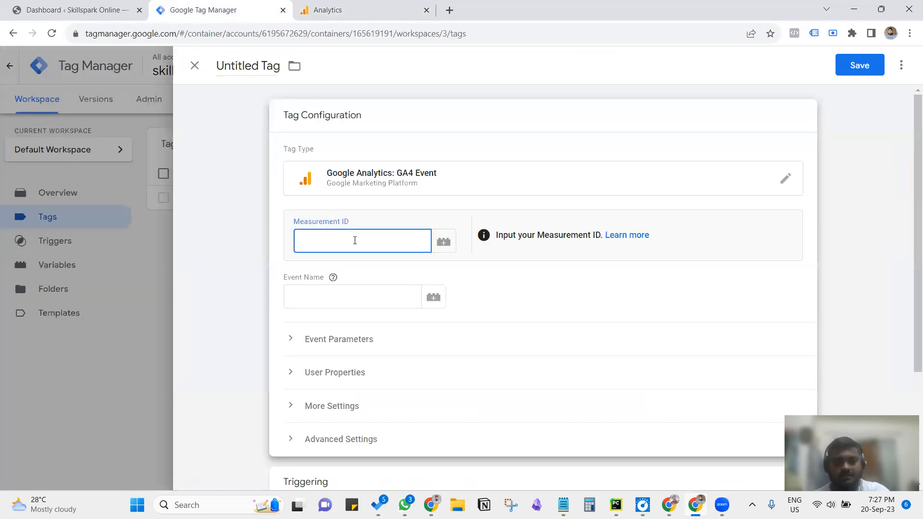
key(ctrl+v)
click(330, 301)
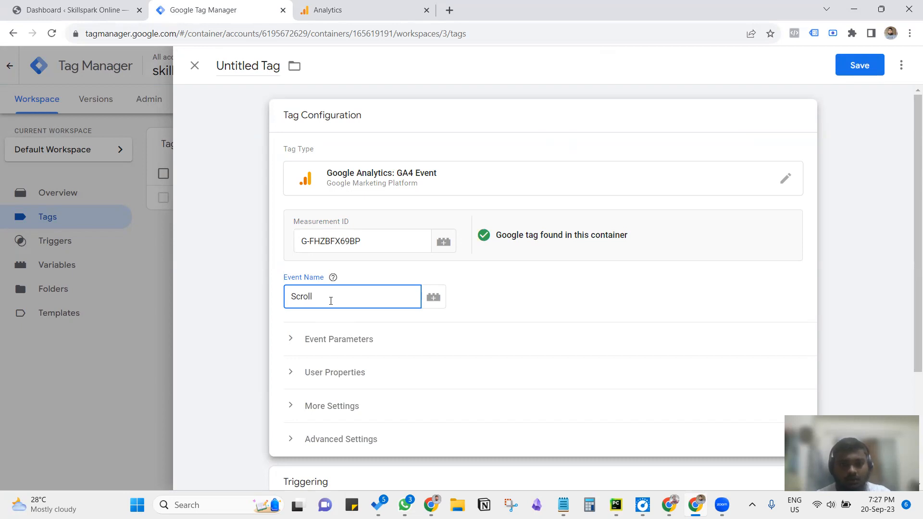
text(Scroll_50%)
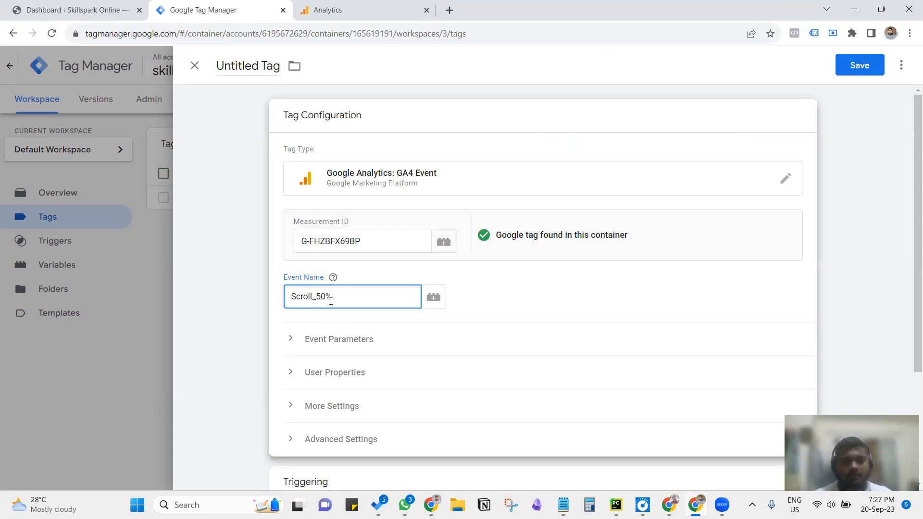
Step: Check the GA4 Event tag's Event Name help and its Event Parameters options
click(333, 279)
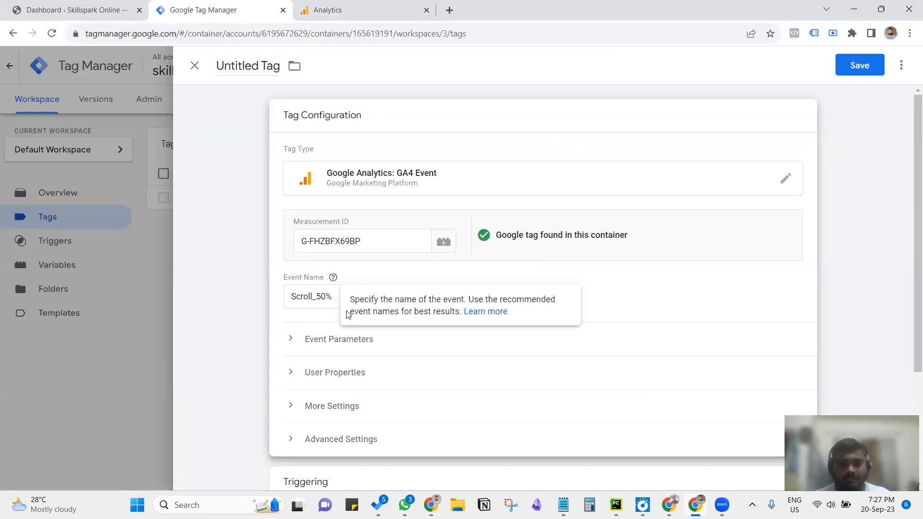
scroll(439, 288, down, 2)
click(227, 290)
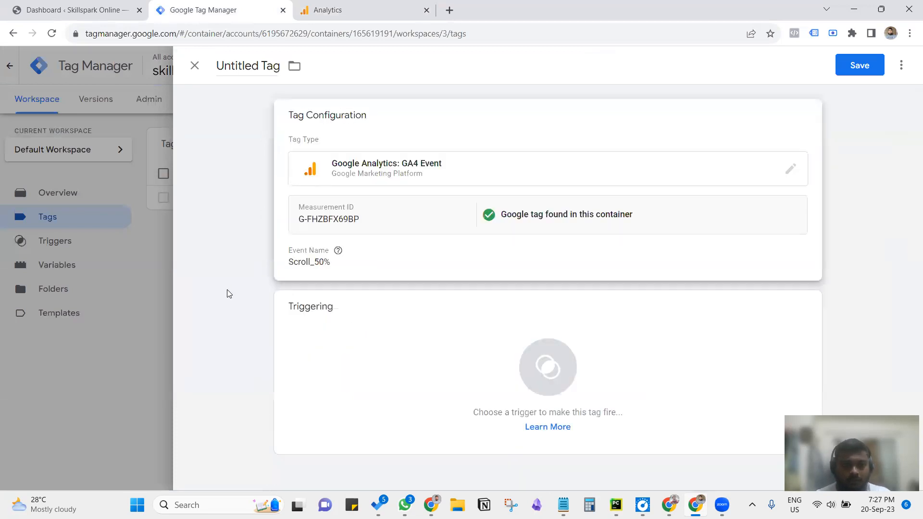
click(450, 250)
click(336, 349)
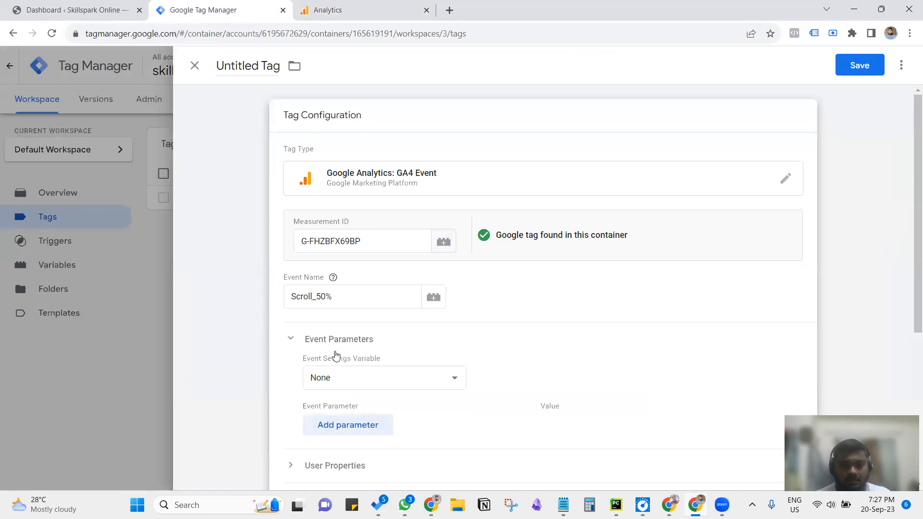
scroll(354, 341, down, 3)
click(320, 180)
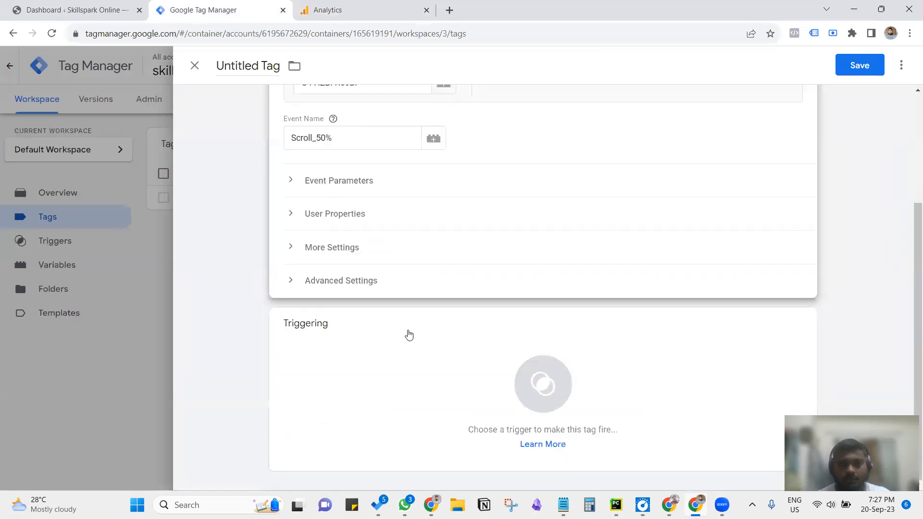
Step: Assign the Scroll Depth 50% Tracking trigger to the tag and save the tag as "Scroll 50% Event"
click(342, 368)
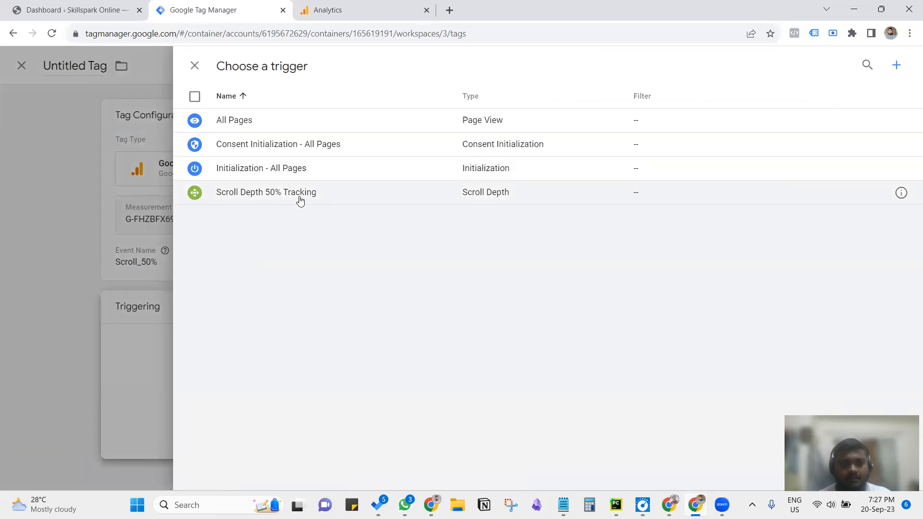
click(301, 200)
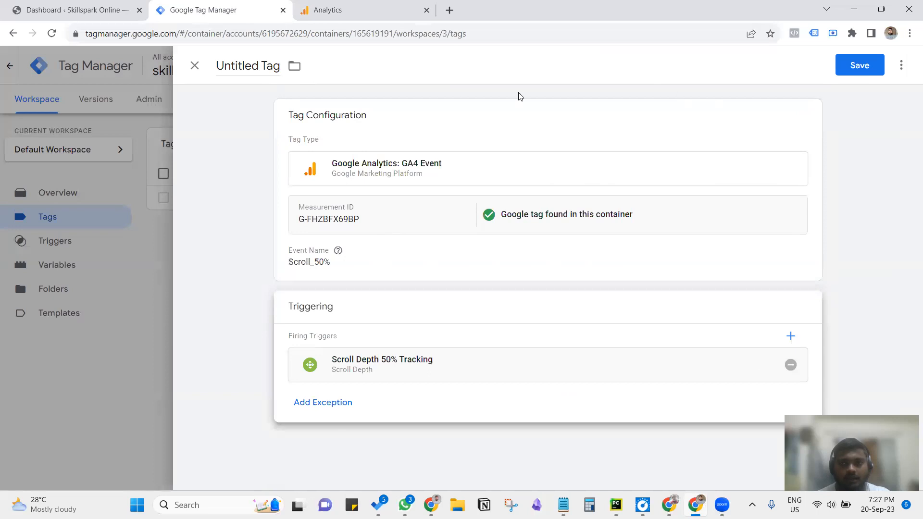
click(859, 65)
triple_click(471, 212)
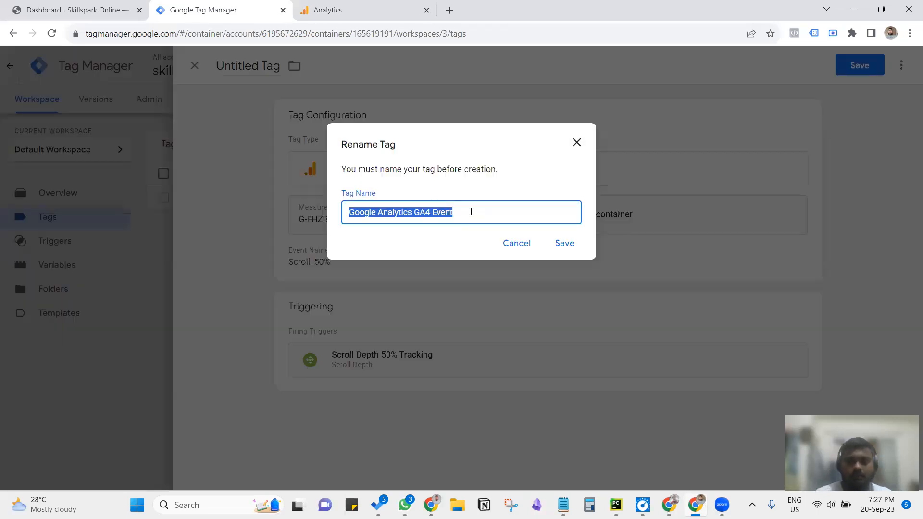
key(BackSpace)
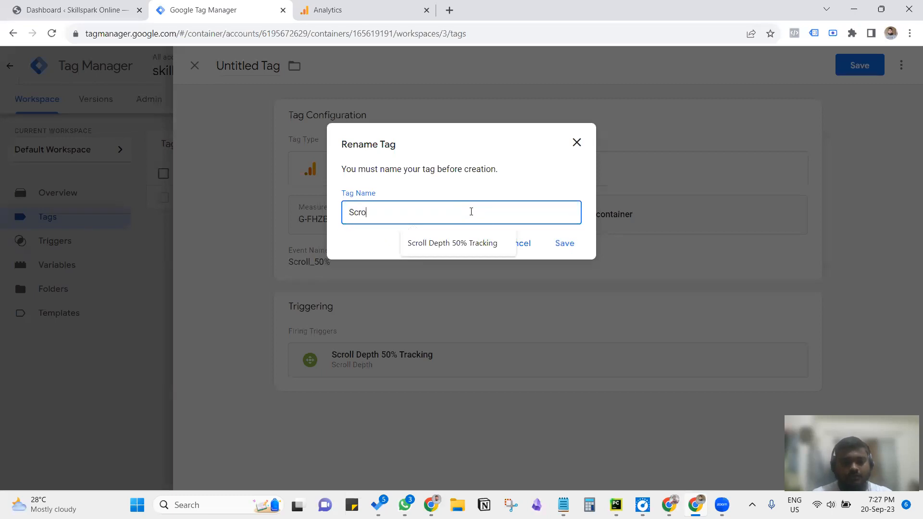
text(50% Event)
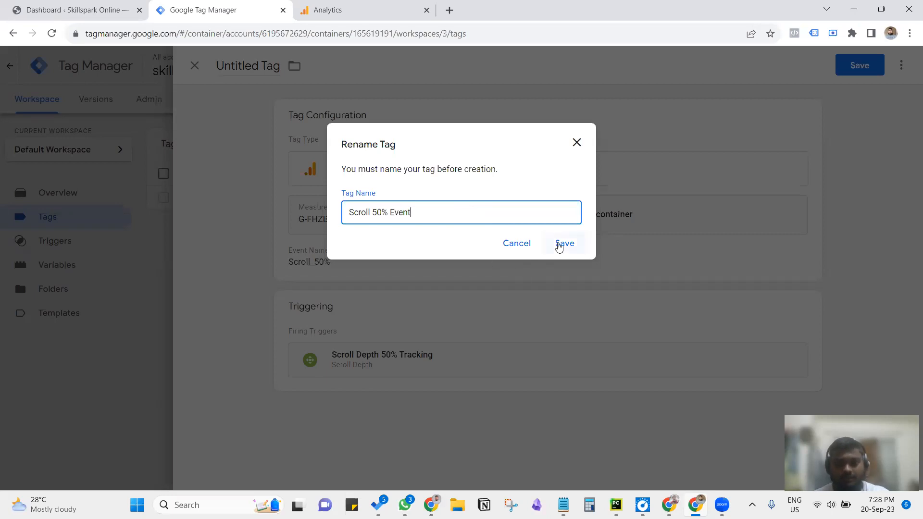
click(558, 244)
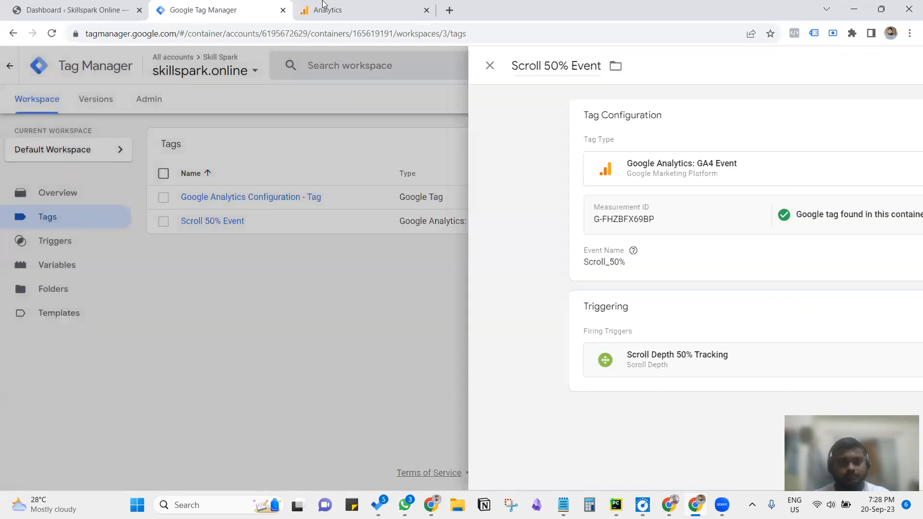
Step: Publish the workspace changes to Live as a version named "Scroll Event Setup" and close the version summary
click(323, 8)
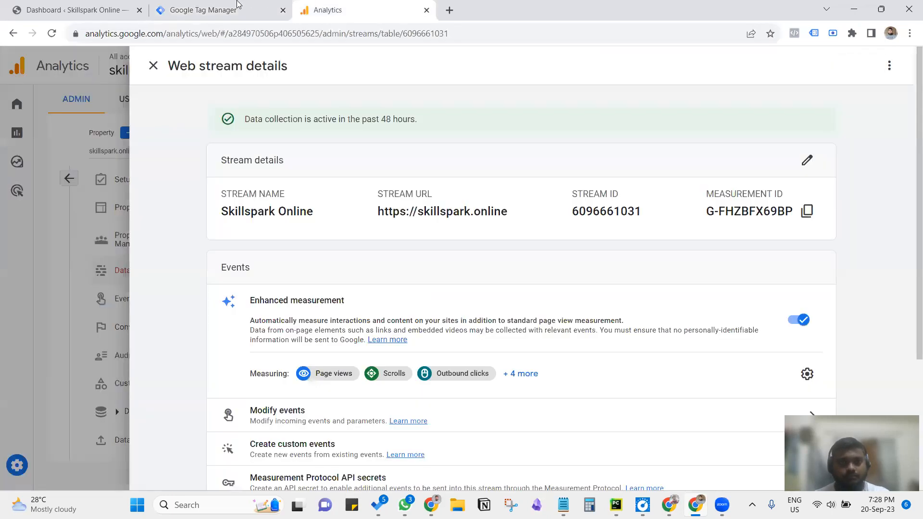
click(219, 10)
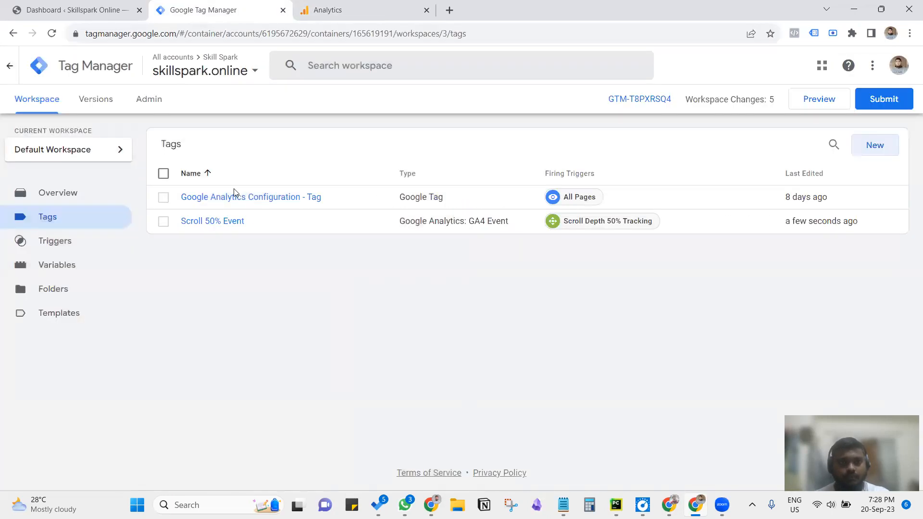
click(872, 99)
click(295, 195)
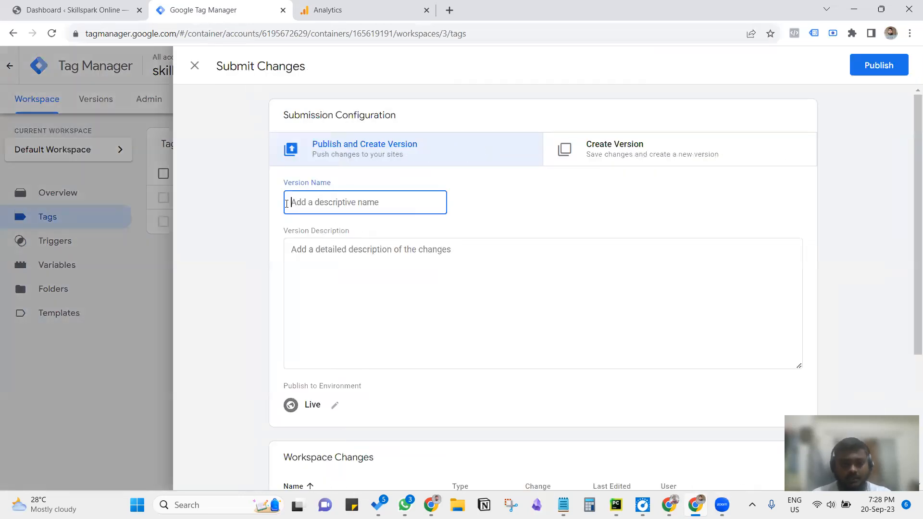
text(Scroll Event Setup)
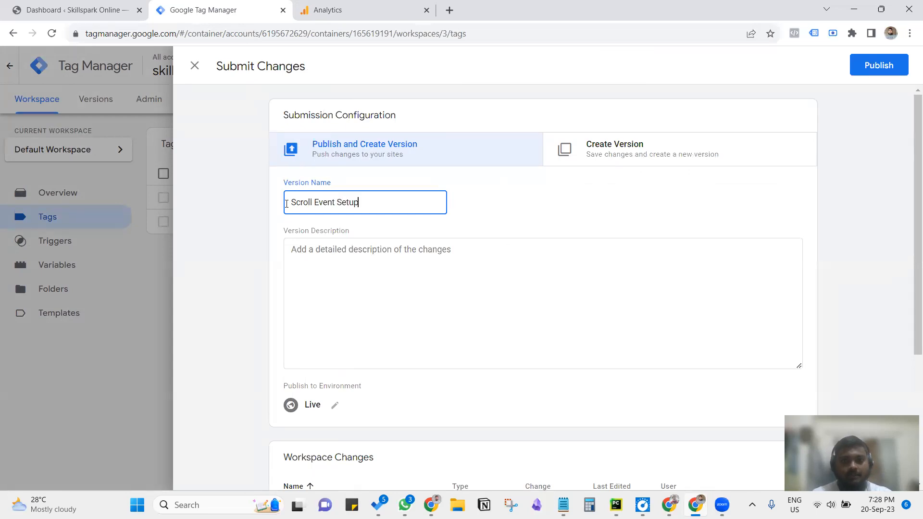
click(858, 75)
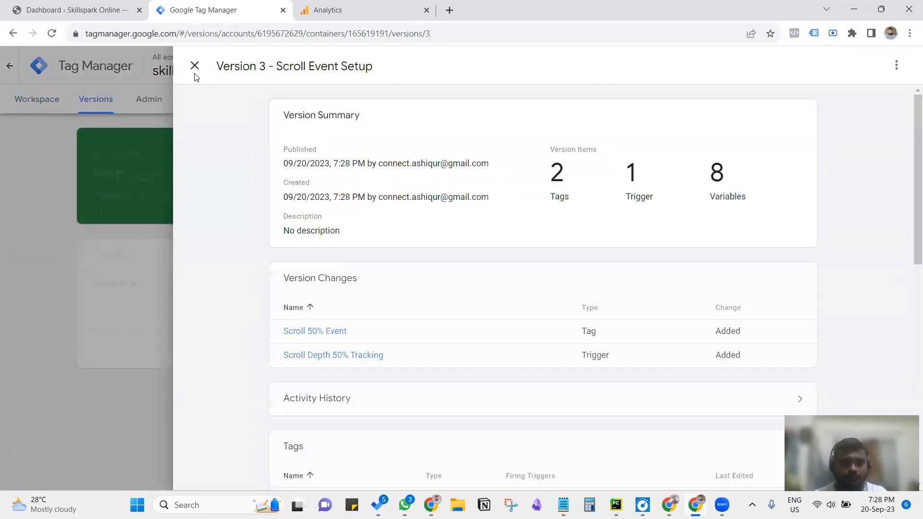
click(195, 66)
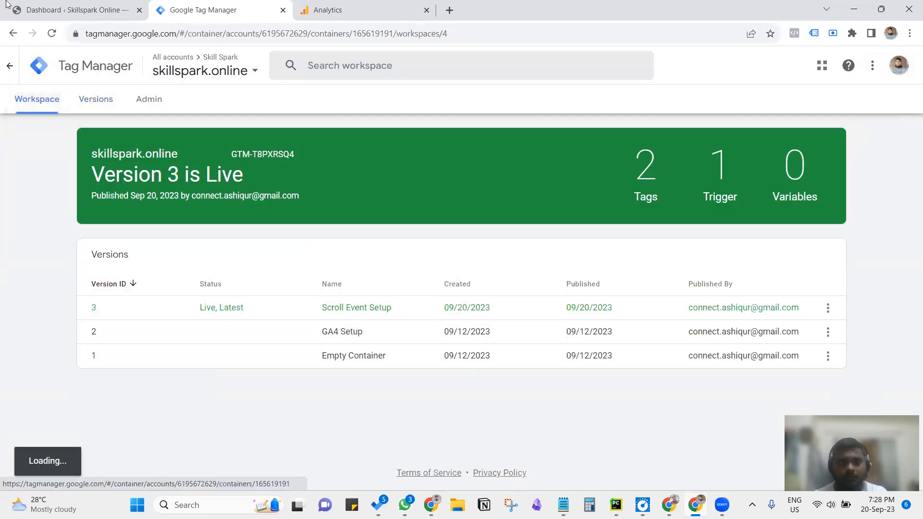
Step: Switch to Google Analytics, leave the web stream details and open DebugView for the skillspark.online property
click(65, 12)
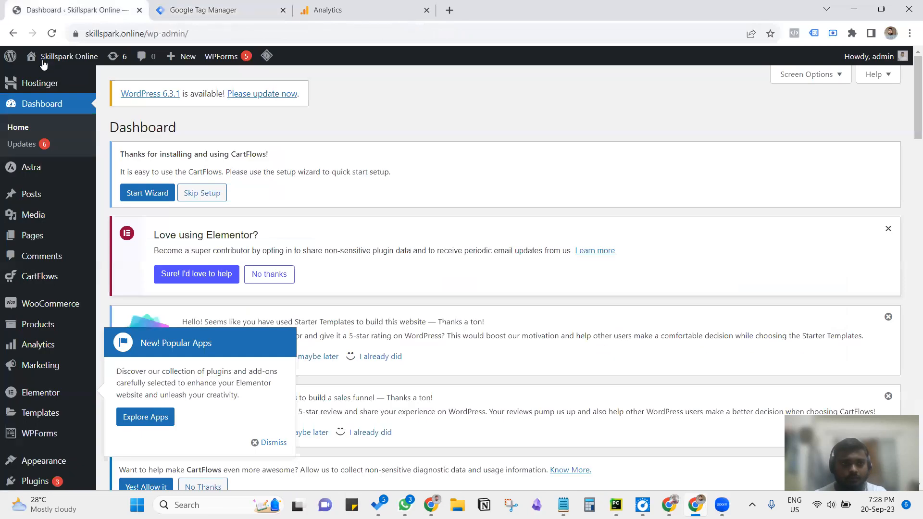
click(155, 14)
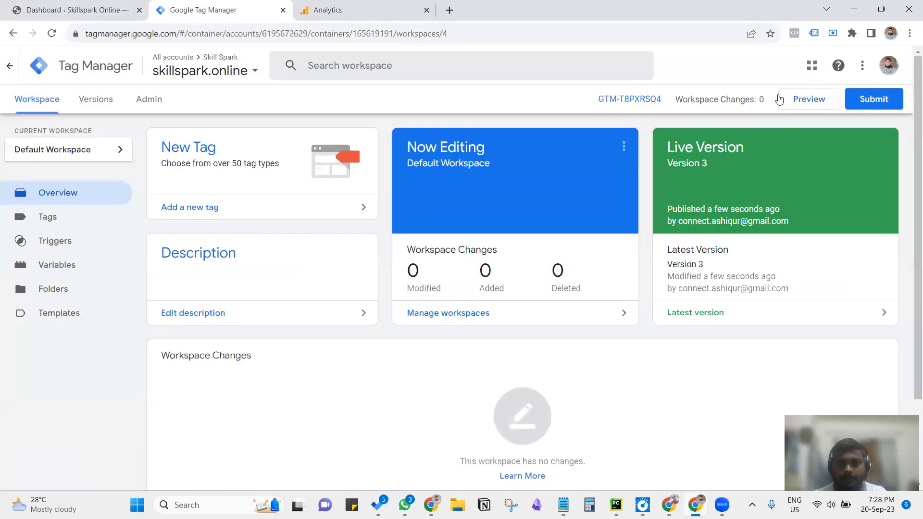
click(340, 6)
click(105, 194)
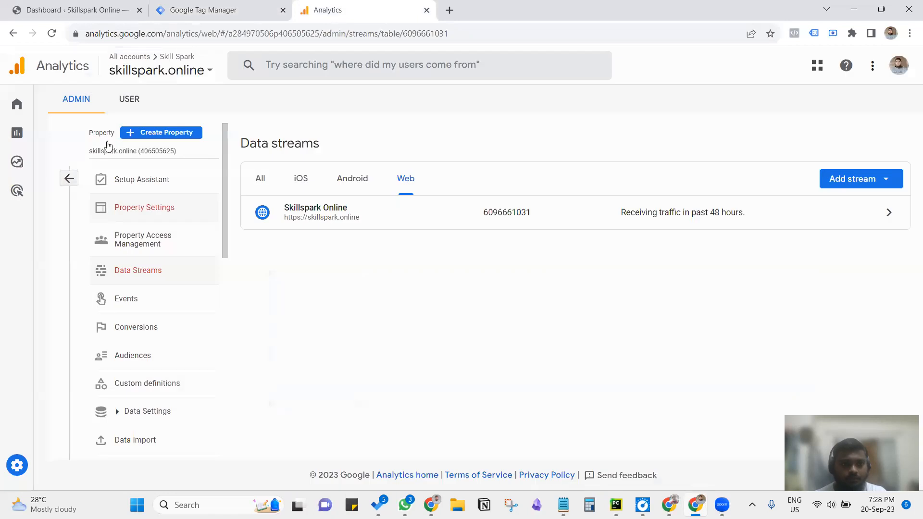
click(168, 267)
scroll(150, 373, down, 1)
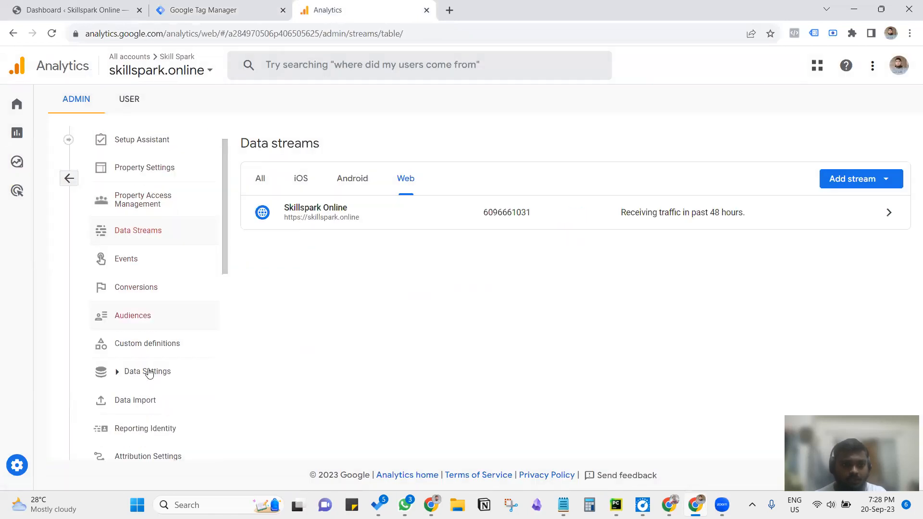
scroll(153, 349, down, 1)
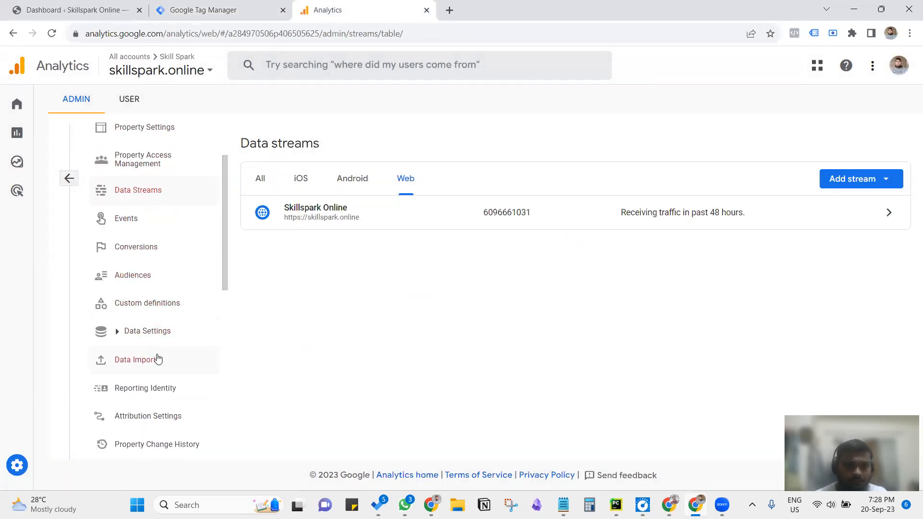
scroll(157, 359, down, 2)
click(136, 425)
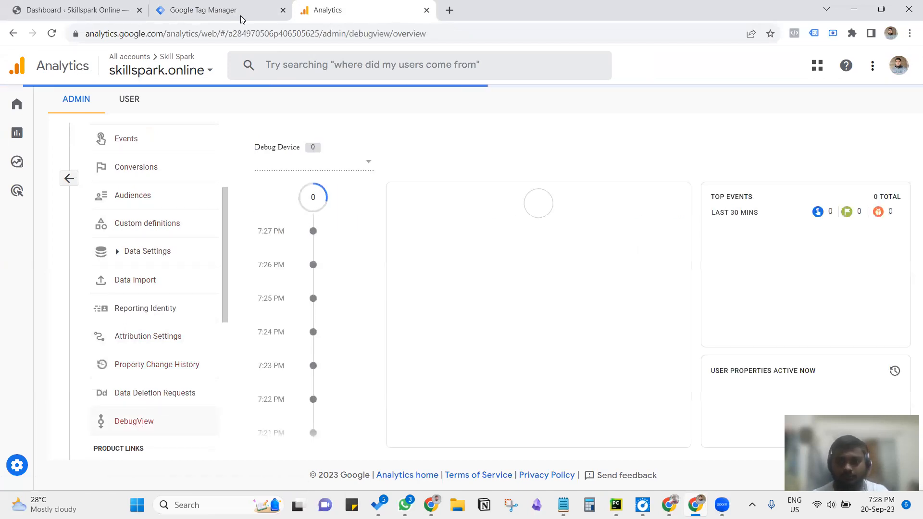
Step: Start a preview of the GTM container, connect Tag Assistant to skillspark.online and continue to its debug summary
click(228, 6)
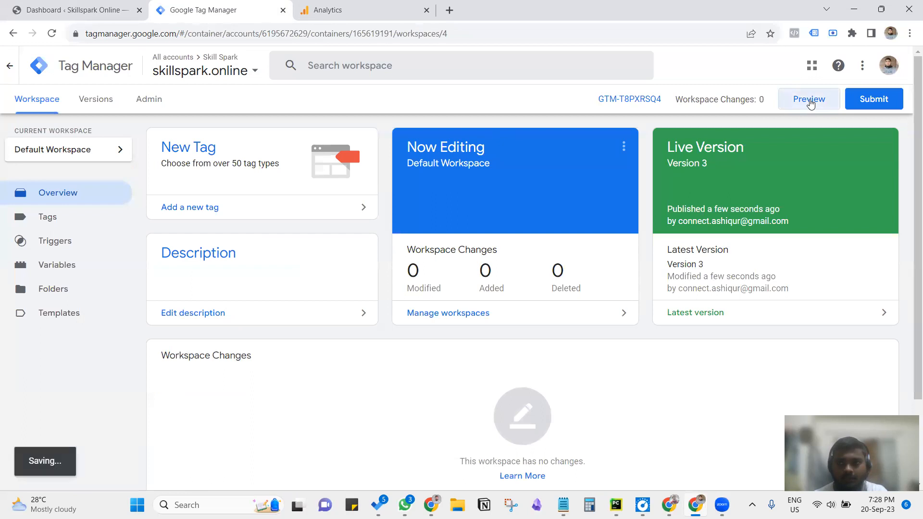
click(790, 107)
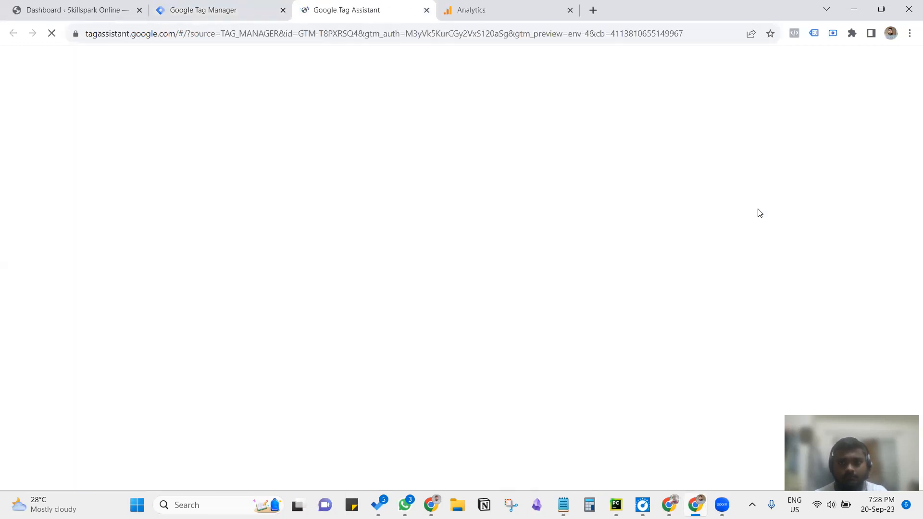
click(463, 378)
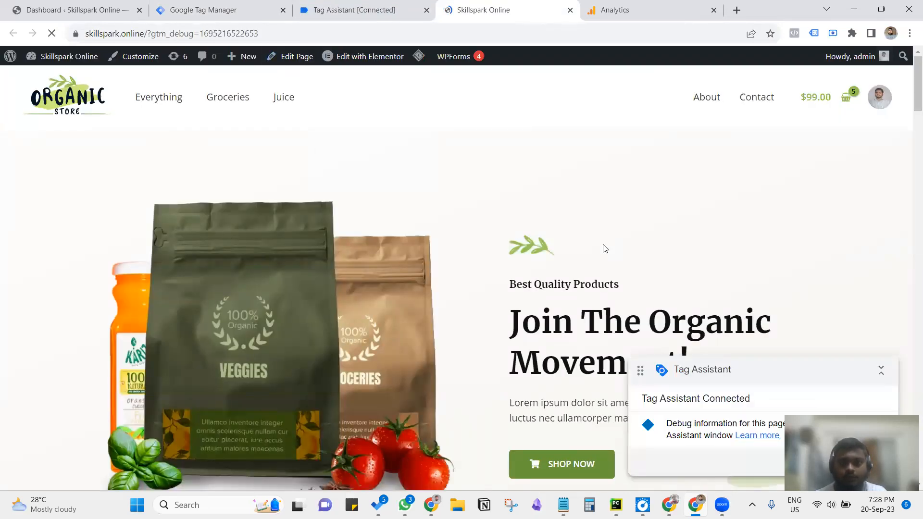
scroll(602, 247, down, 7)
click(597, 7)
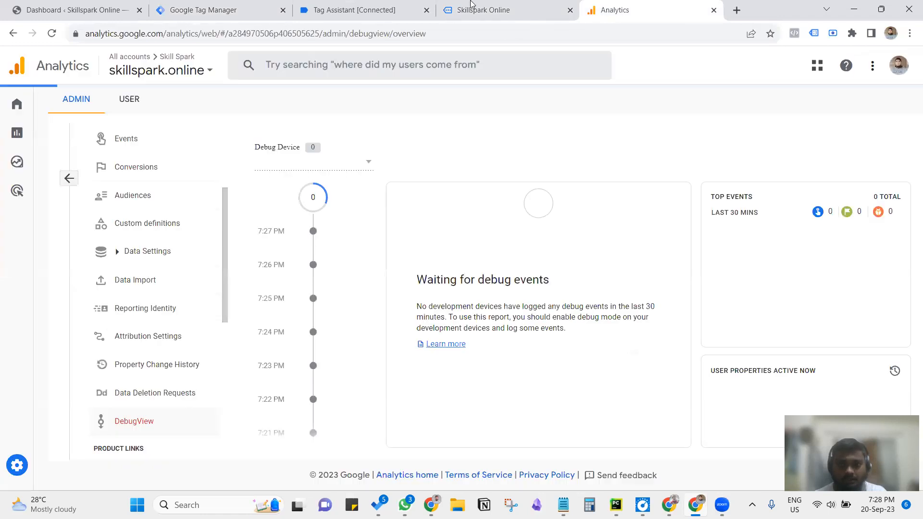
click(380, 7)
click(463, 278)
Step: Scroll the connected Skillspark Online home page past half its length to the Featured Brands section to trigger the scroll event
click(469, 7)
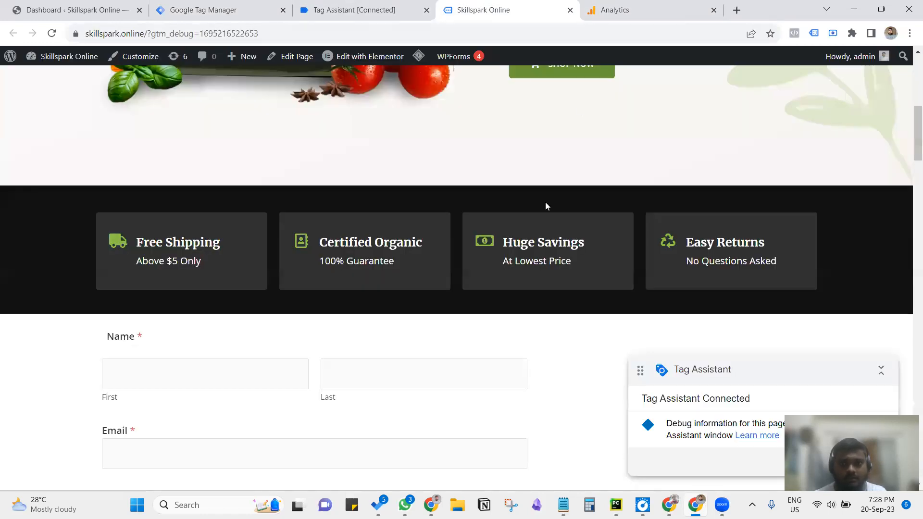
scroll(556, 168, up, 3)
scroll(557, 171, down, 15)
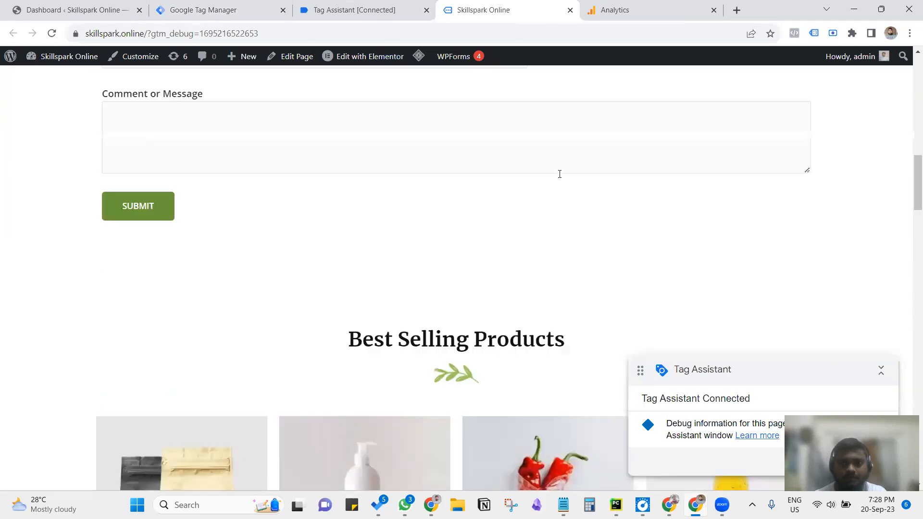
scroll(557, 176, down, 20)
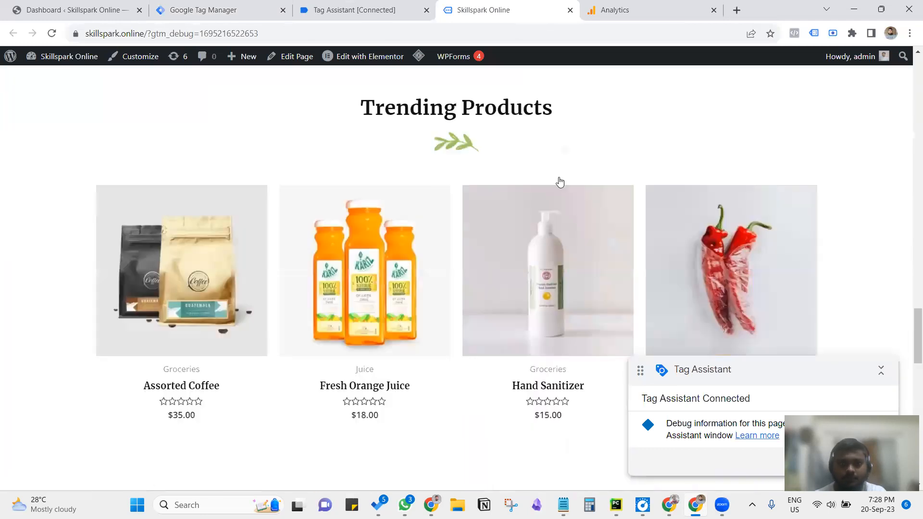
scroll(519, 221, down, 10)
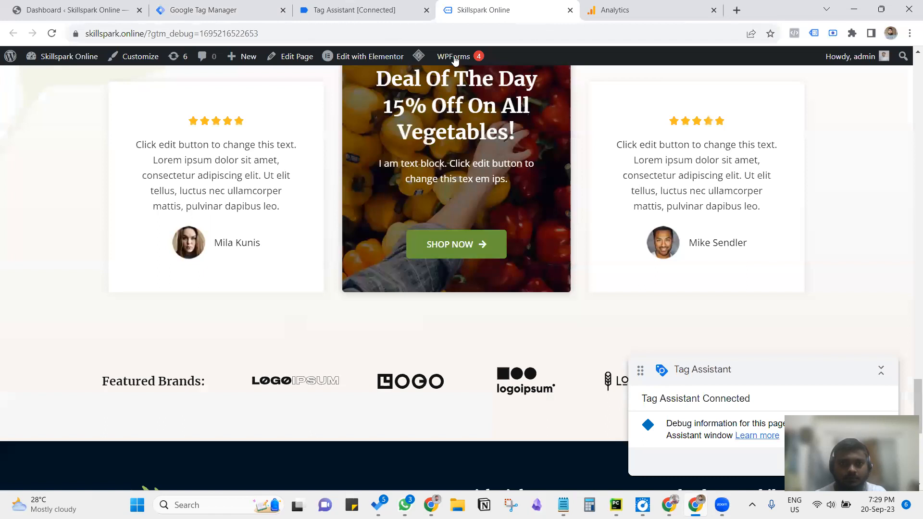
Step: Inspect the tags fired on the Scroll Depth event in Tag Assistant and return to Google Analytics DebugView to check for debug events
click(368, 6)
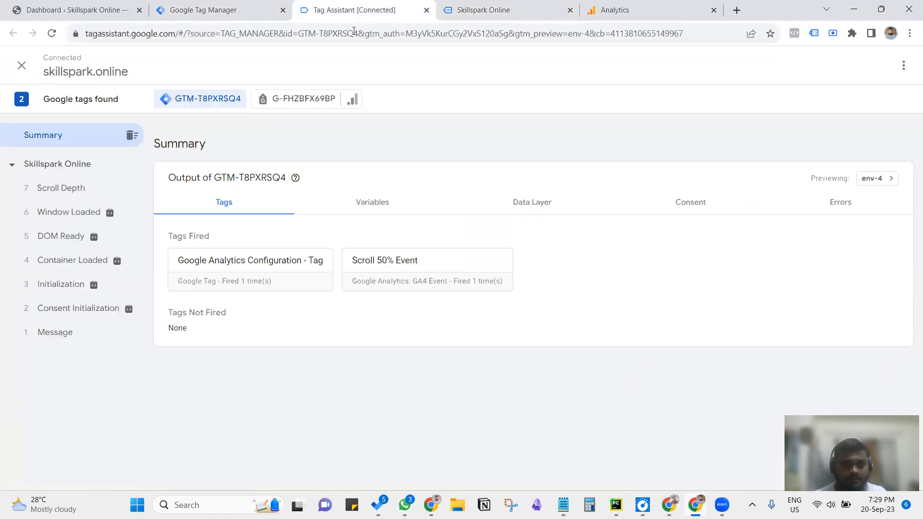
click(69, 192)
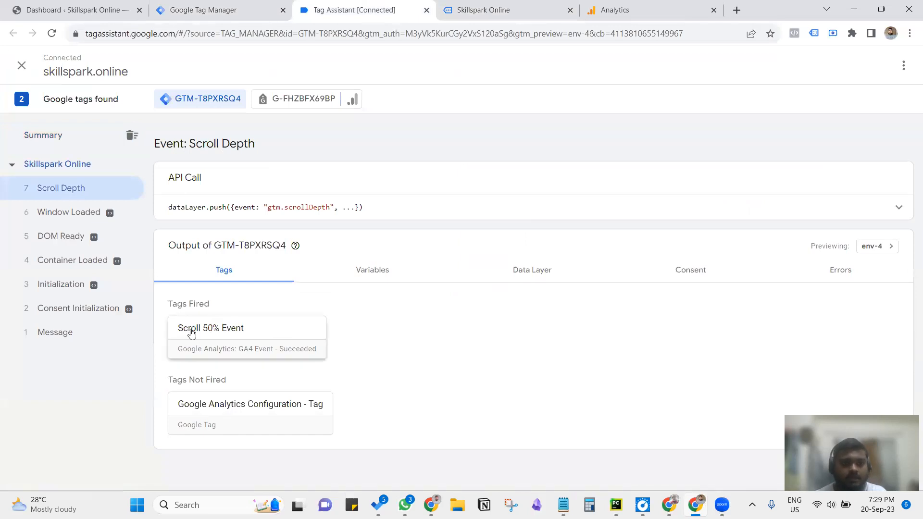
click(525, 6)
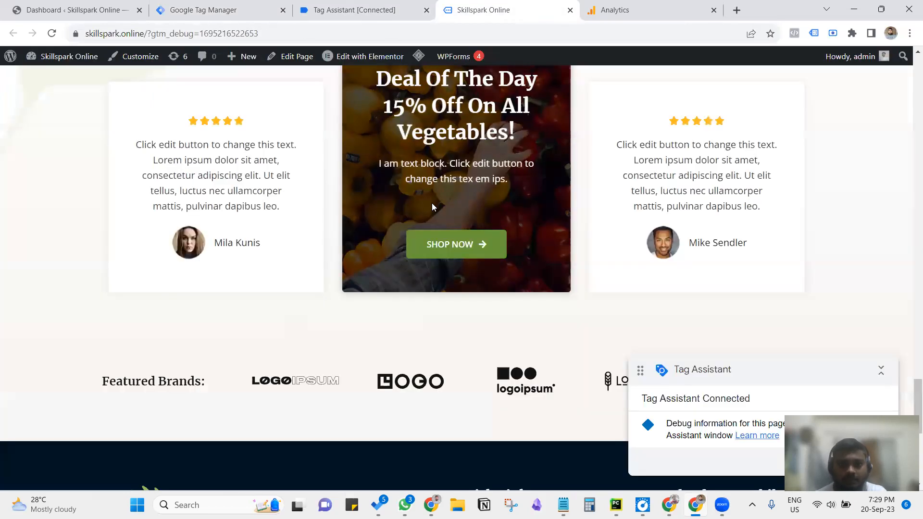
click(615, 7)
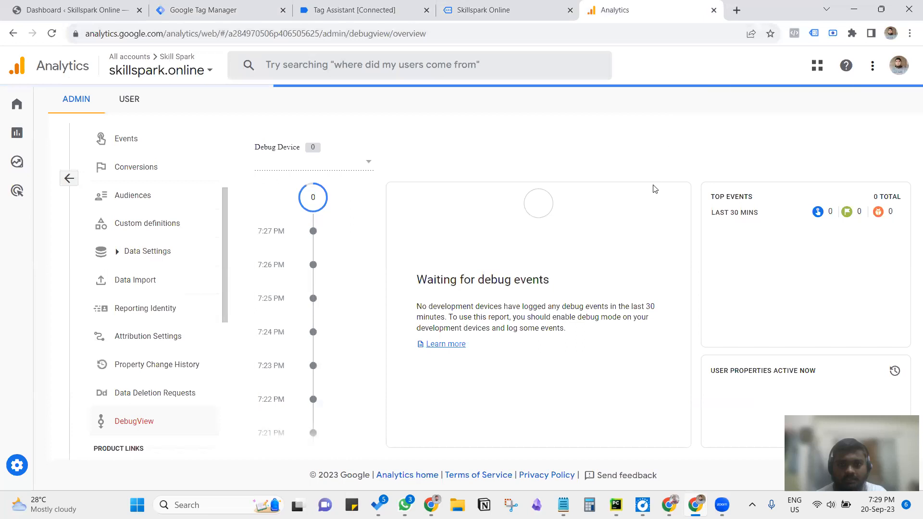